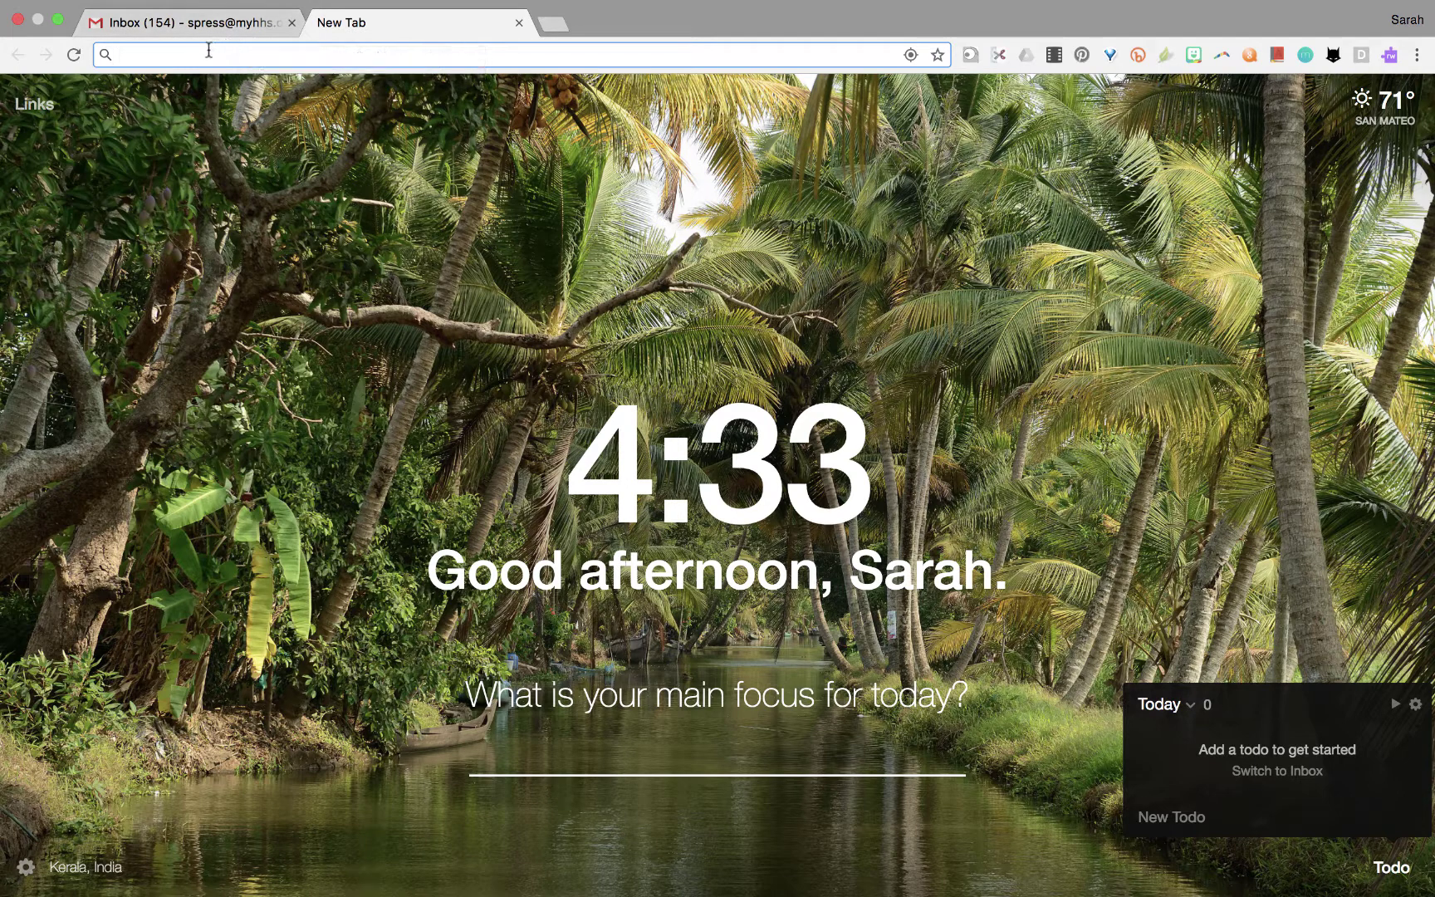
Search Google for 'google read and write' and add Read&Write from its Chrome Web Store listing.
text(google )
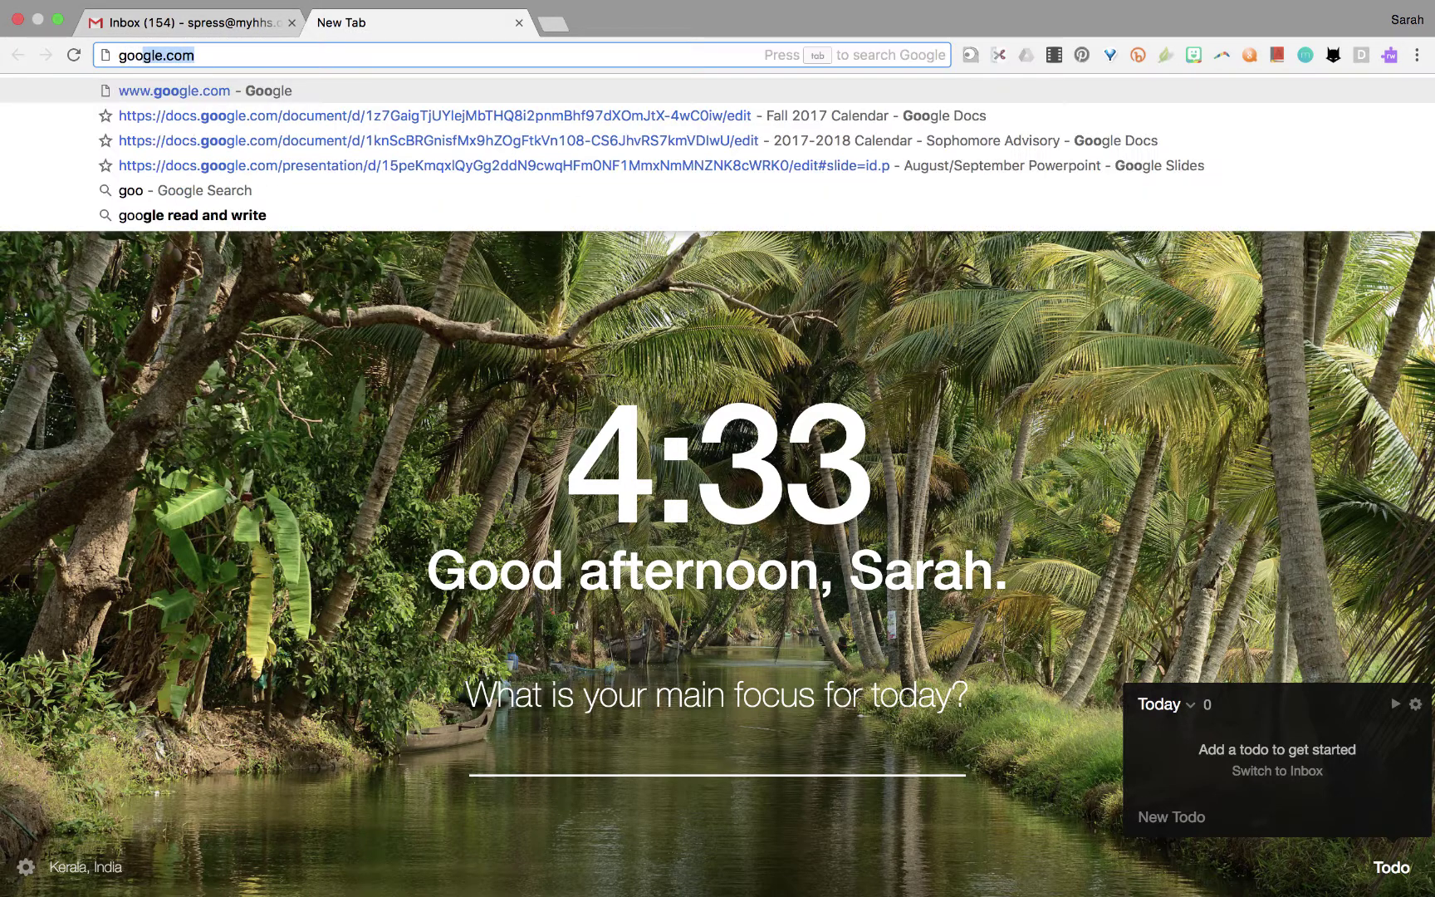
text(read and write)
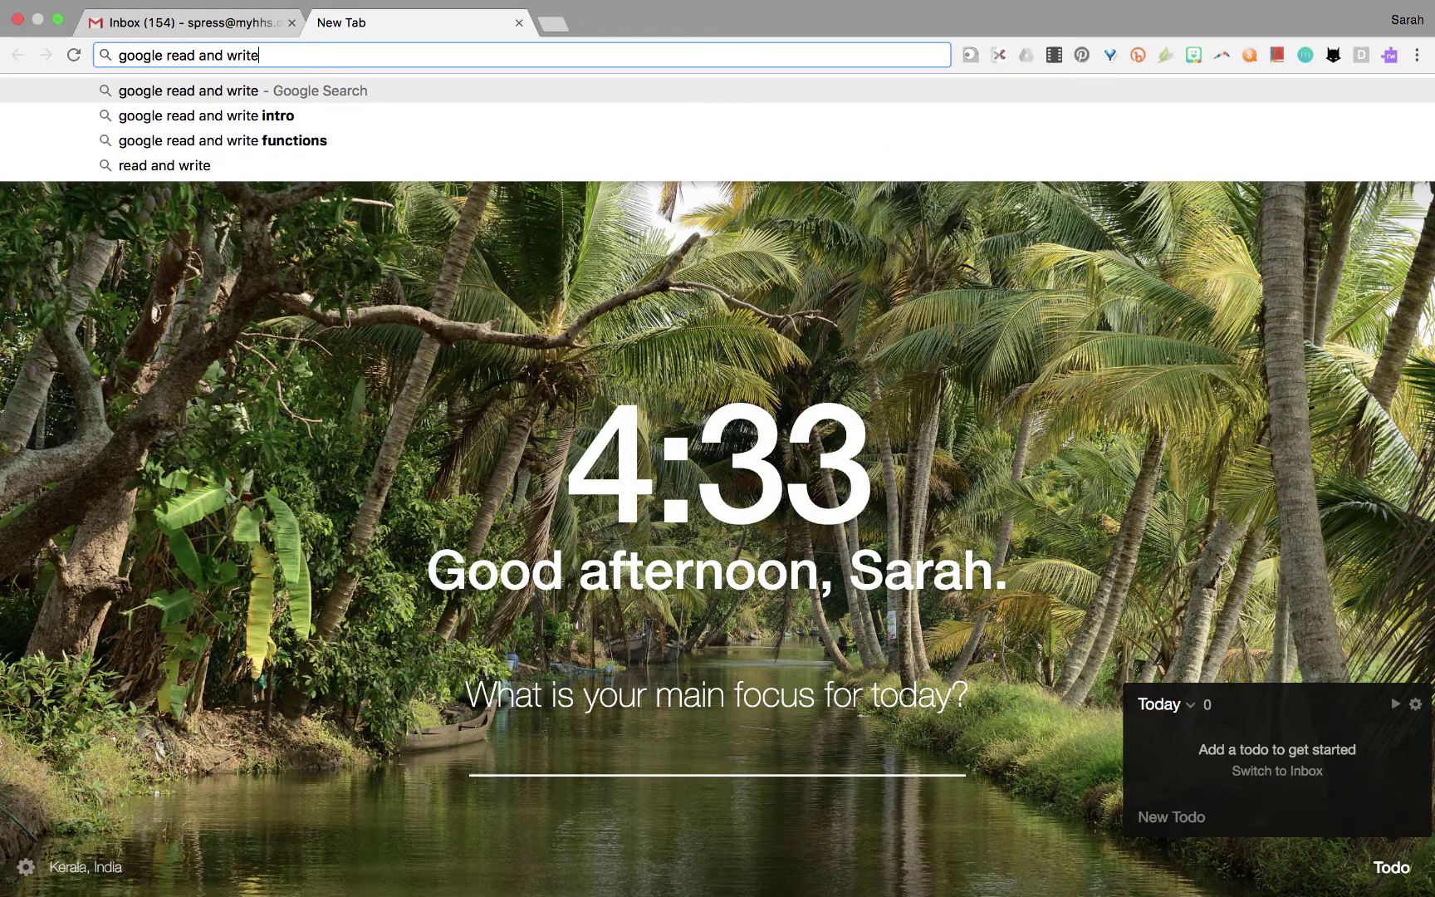
key(Return)
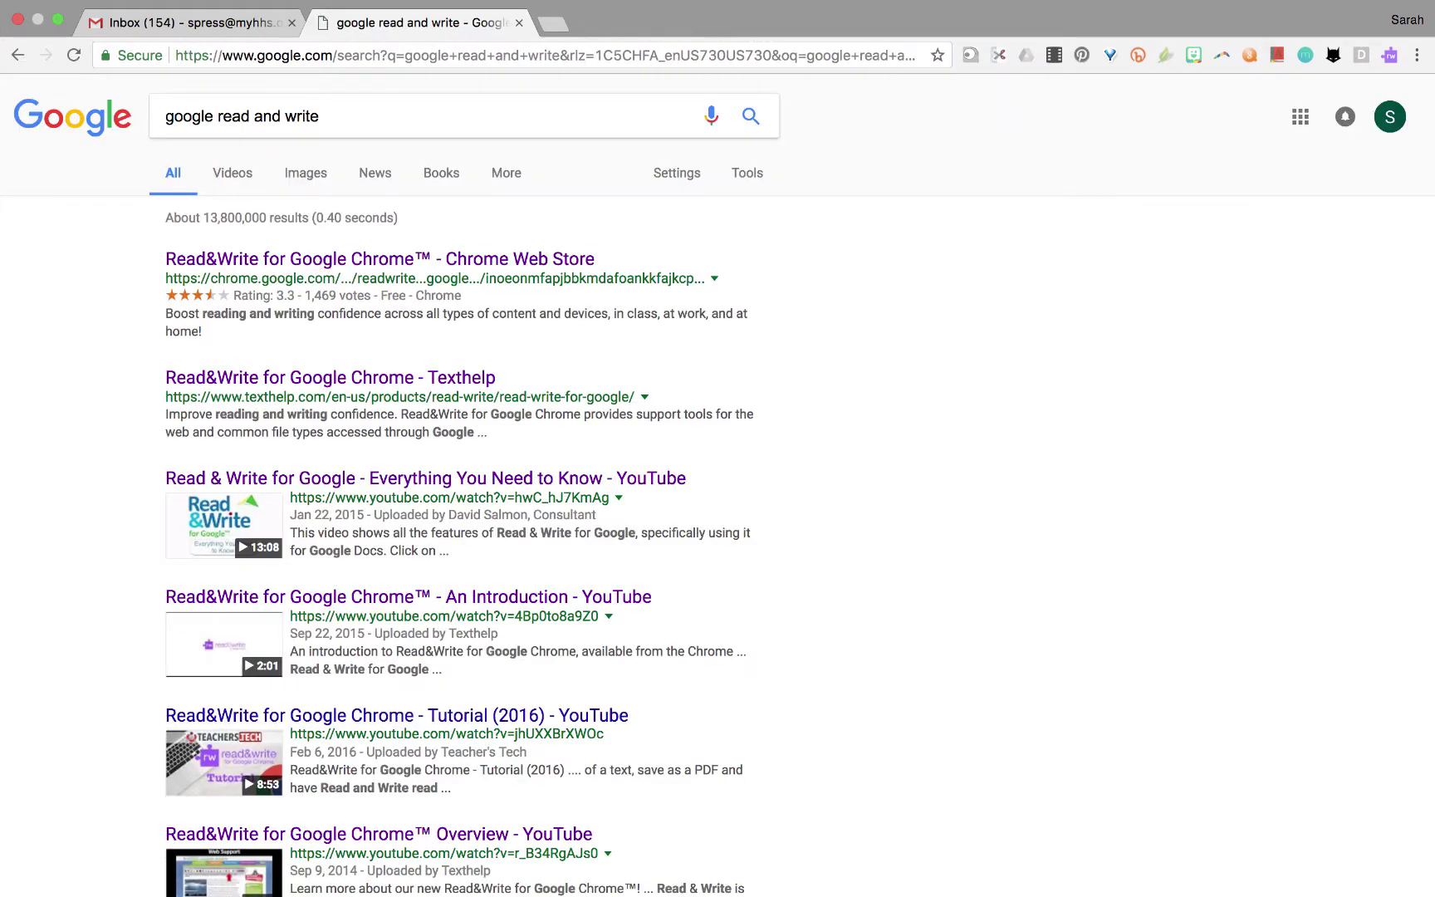
click(222, 263)
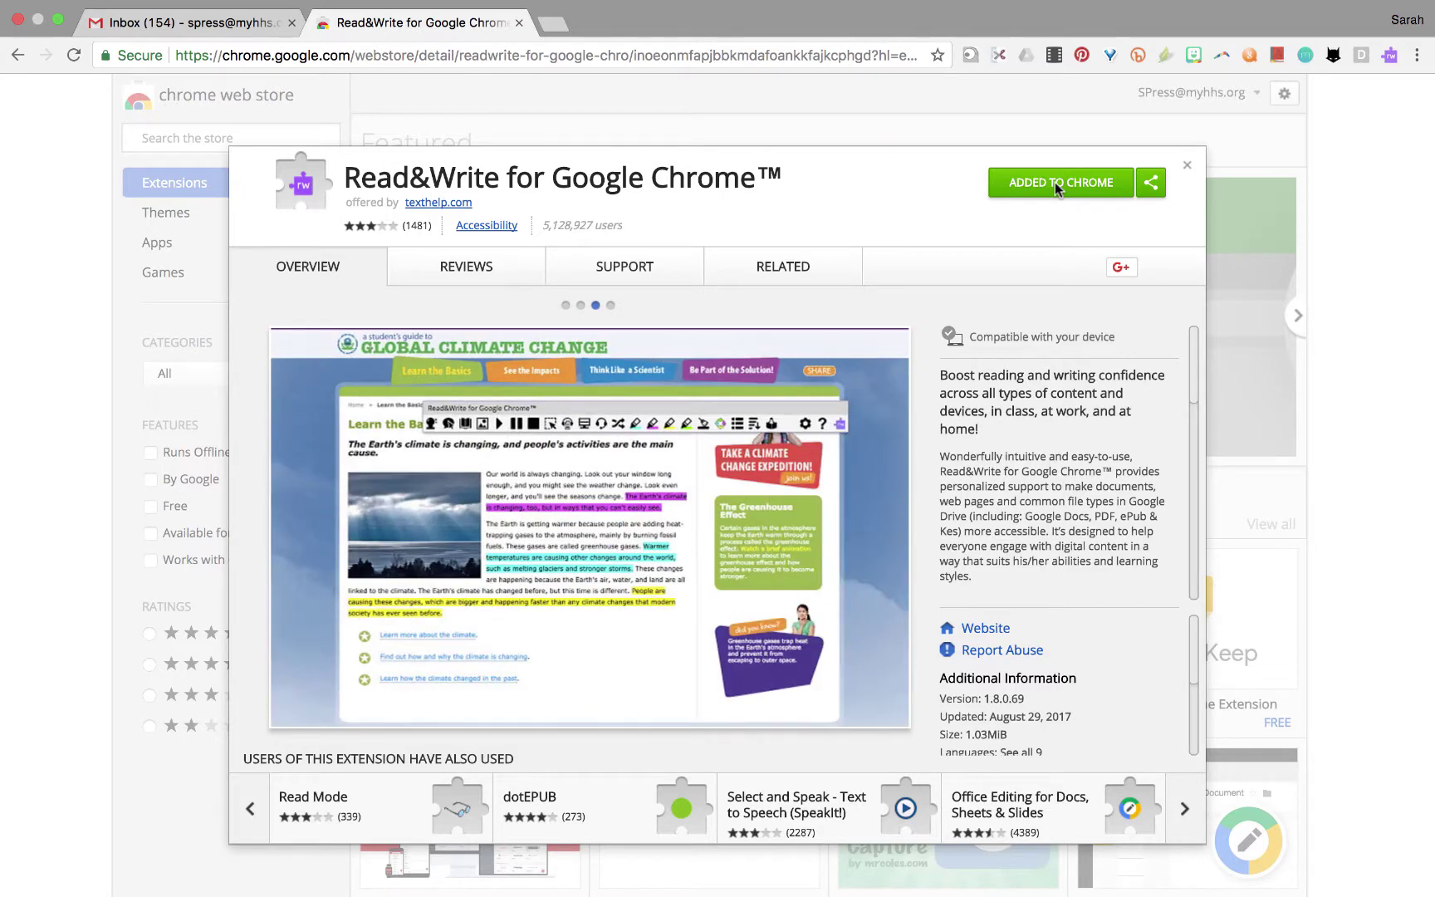
click(1186, 166)
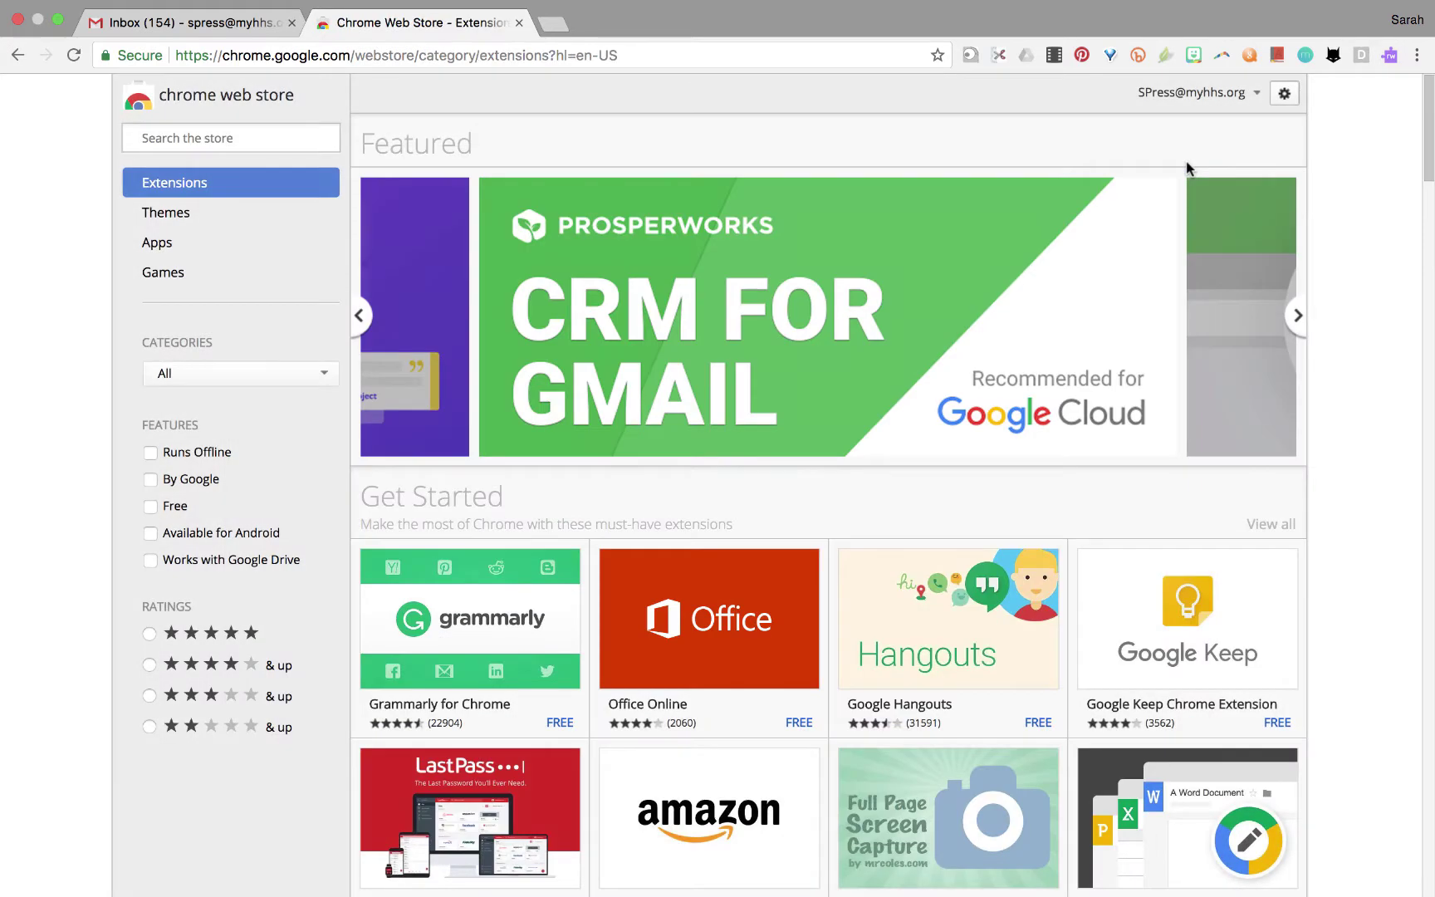
In a new tab, search Google for 'full text 1984' and open the George Orwell 1984 site.
click(551, 27)
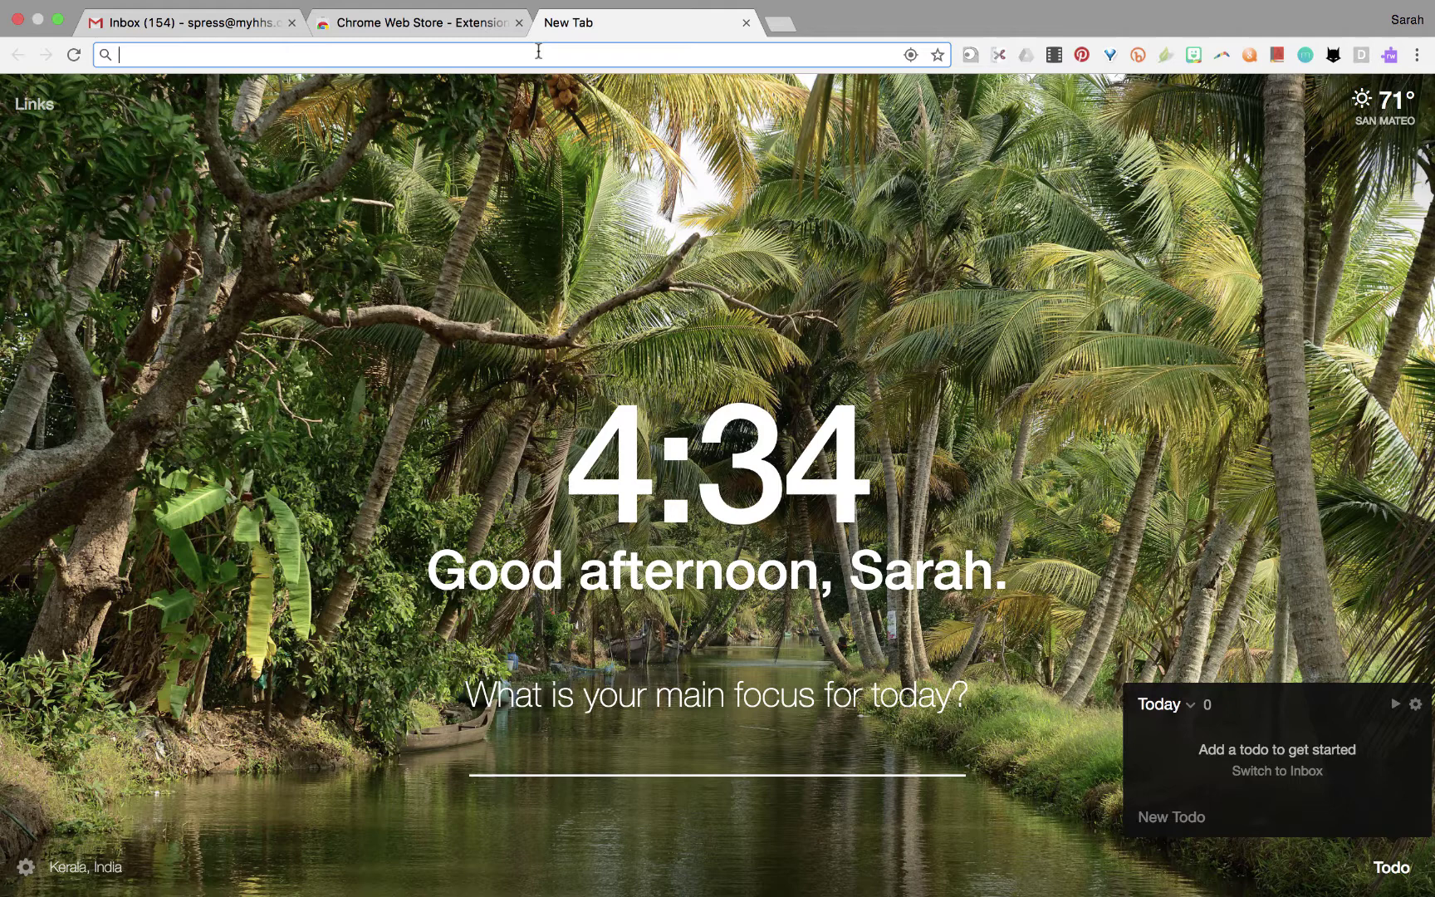
text(fu)
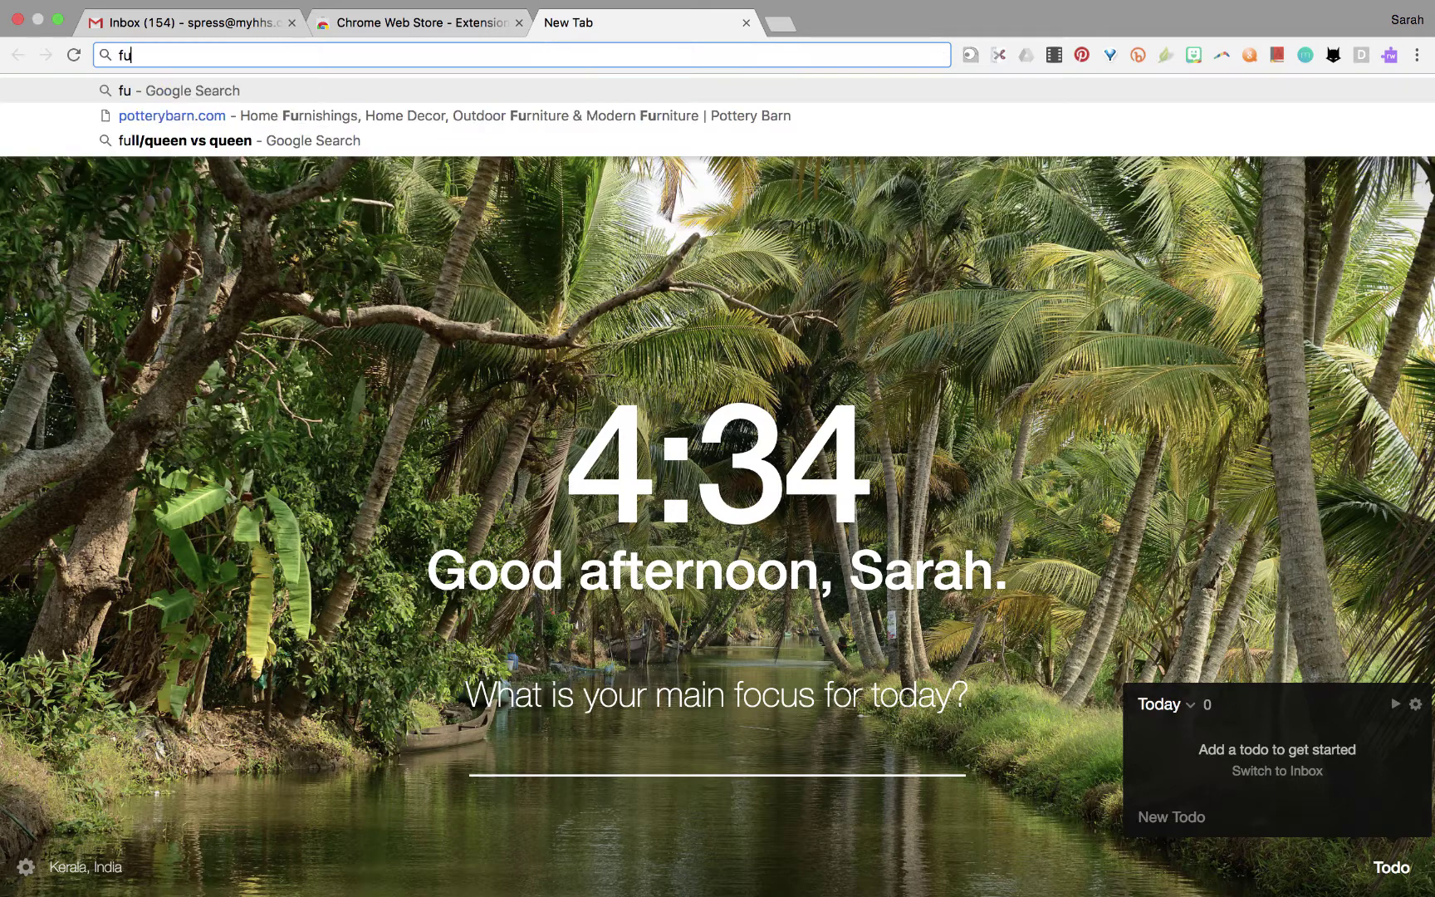
text(ll text 1984)
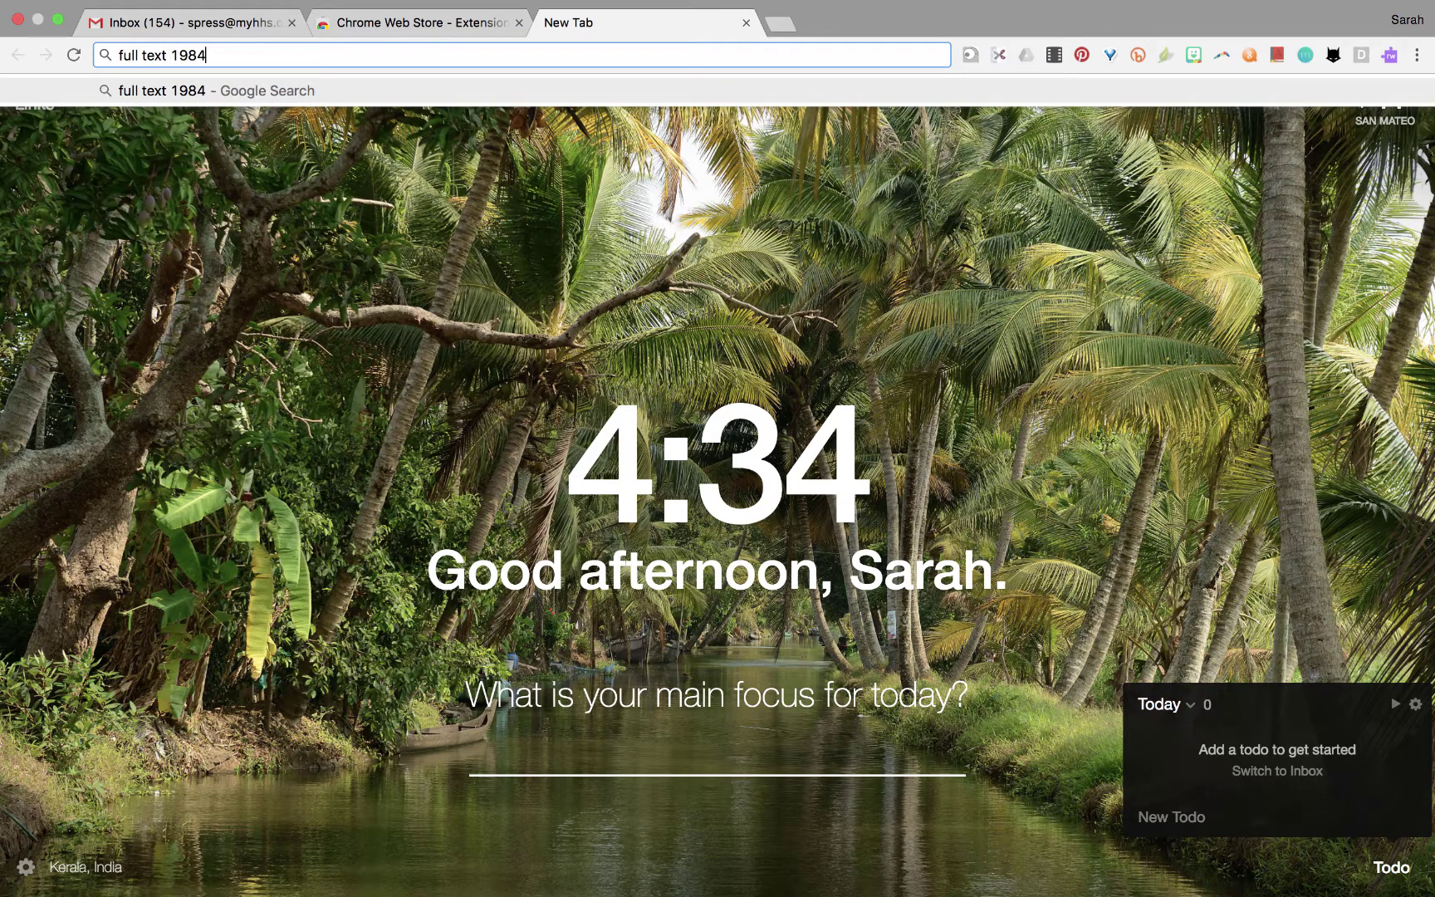
key(Return)
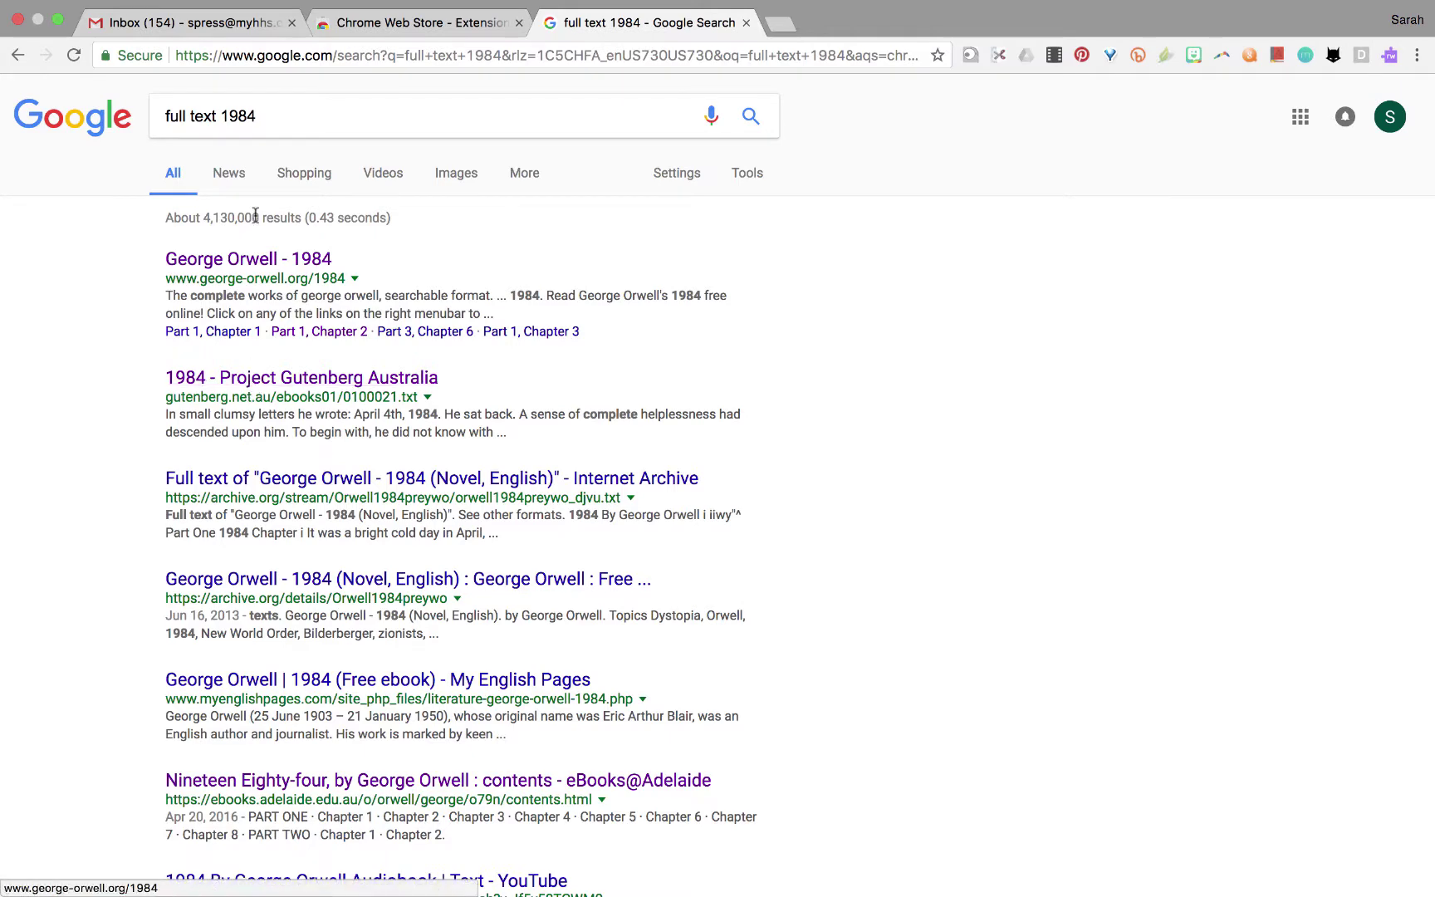
click(249, 261)
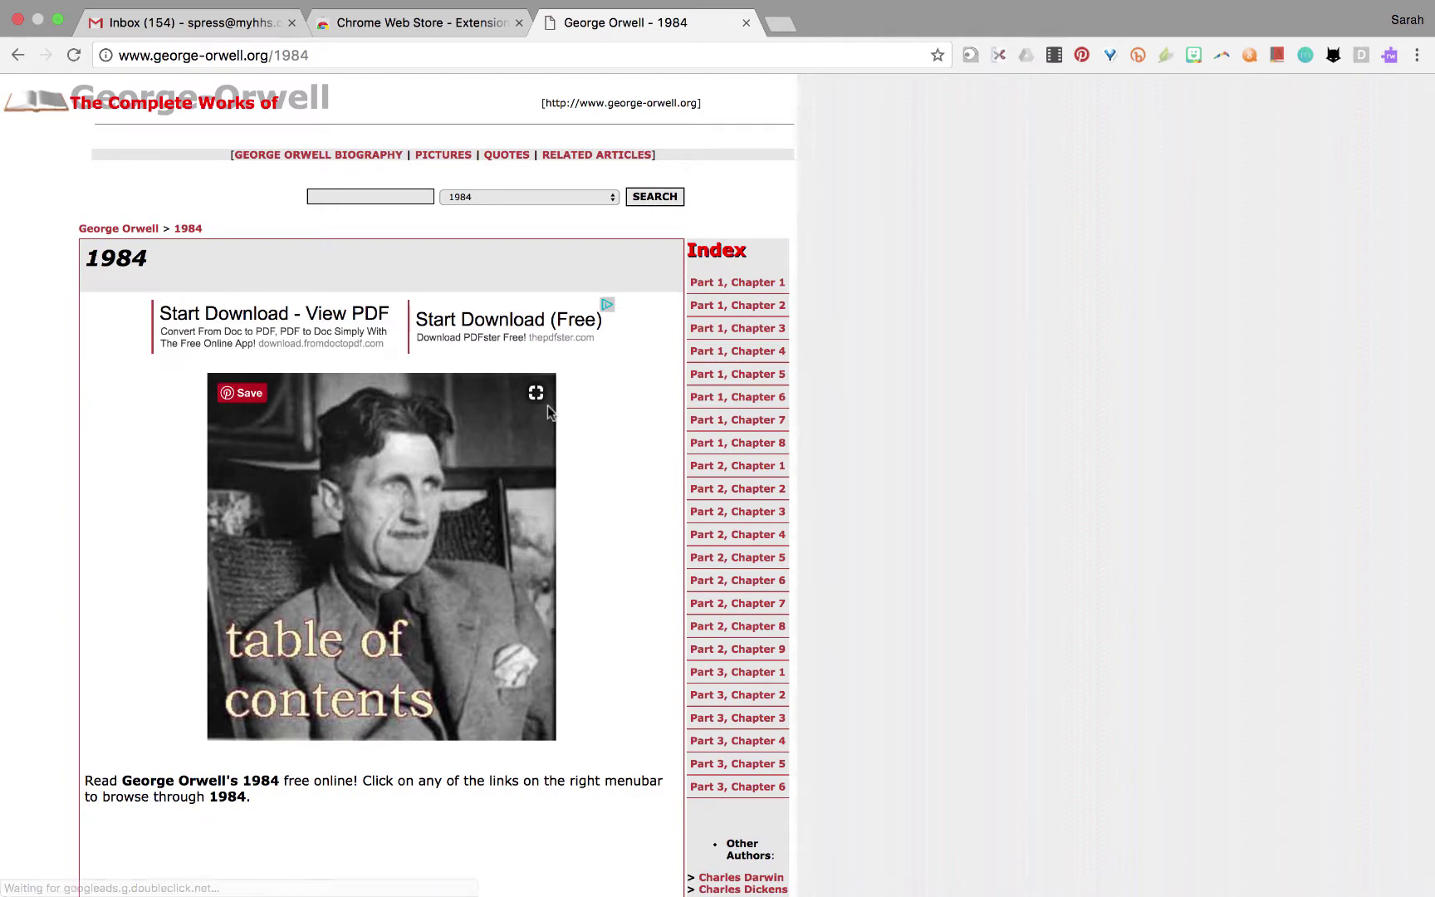
Open 'Part 1, Chapter 2' from the 1984 site's index.
click(744, 307)
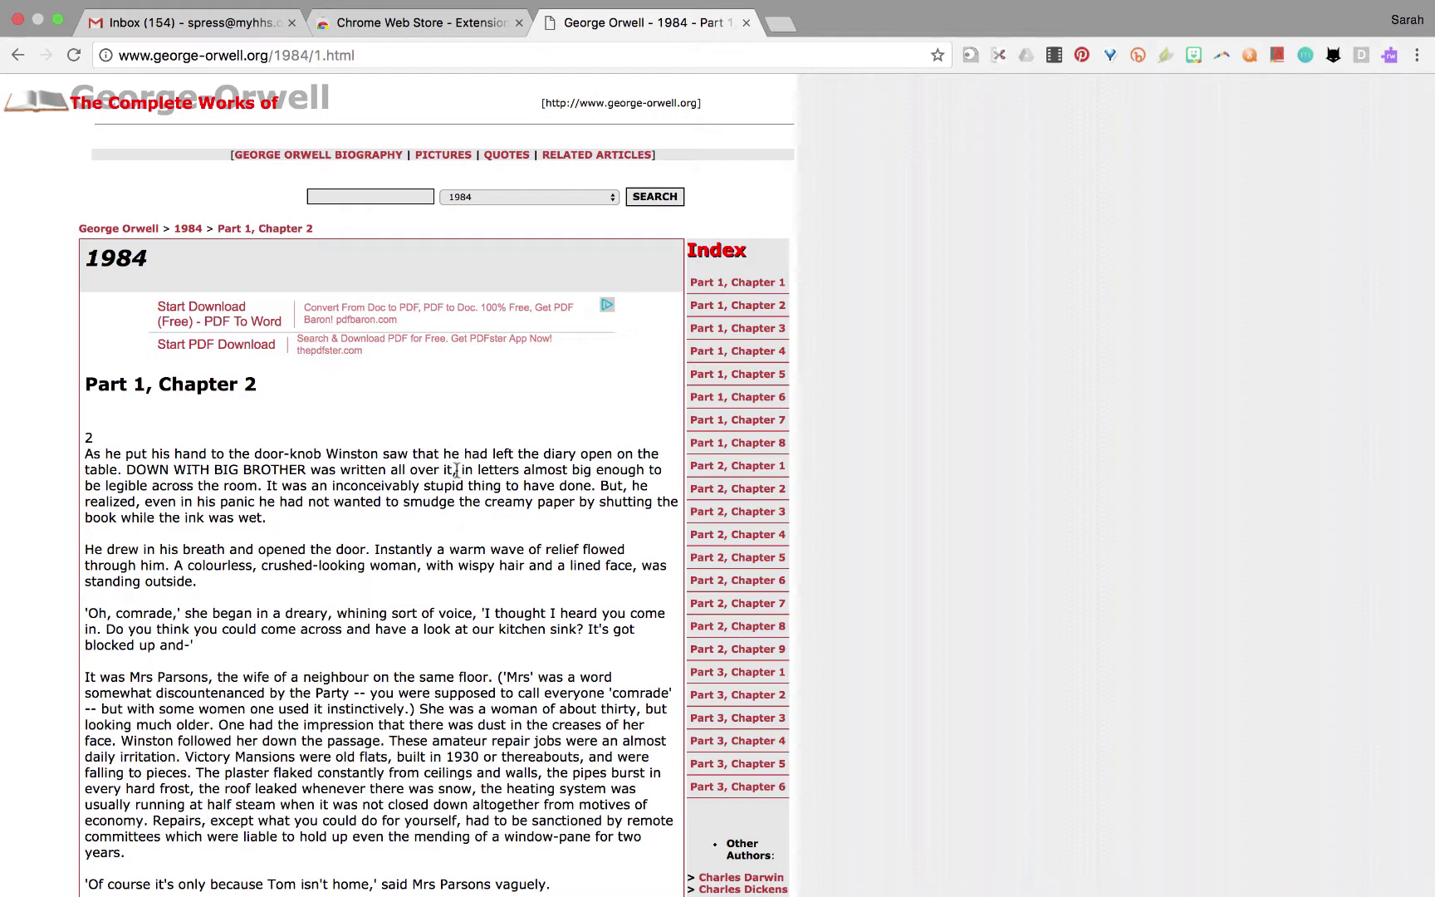
Launch Read&Write, sign in with another Google account's email and password, and allow Drive access.
click(1389, 56)
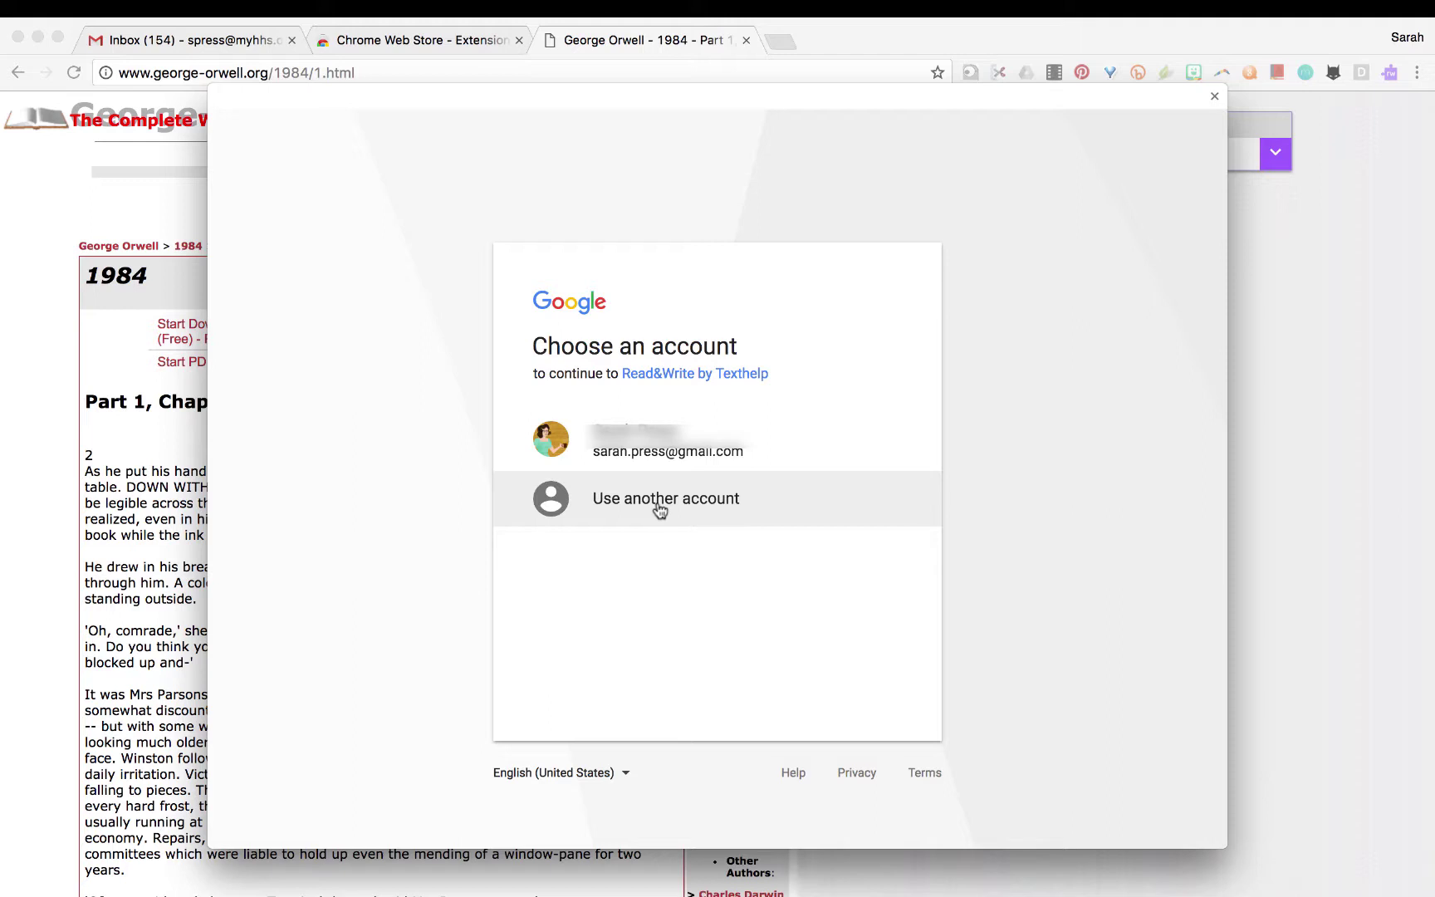
click(660, 501)
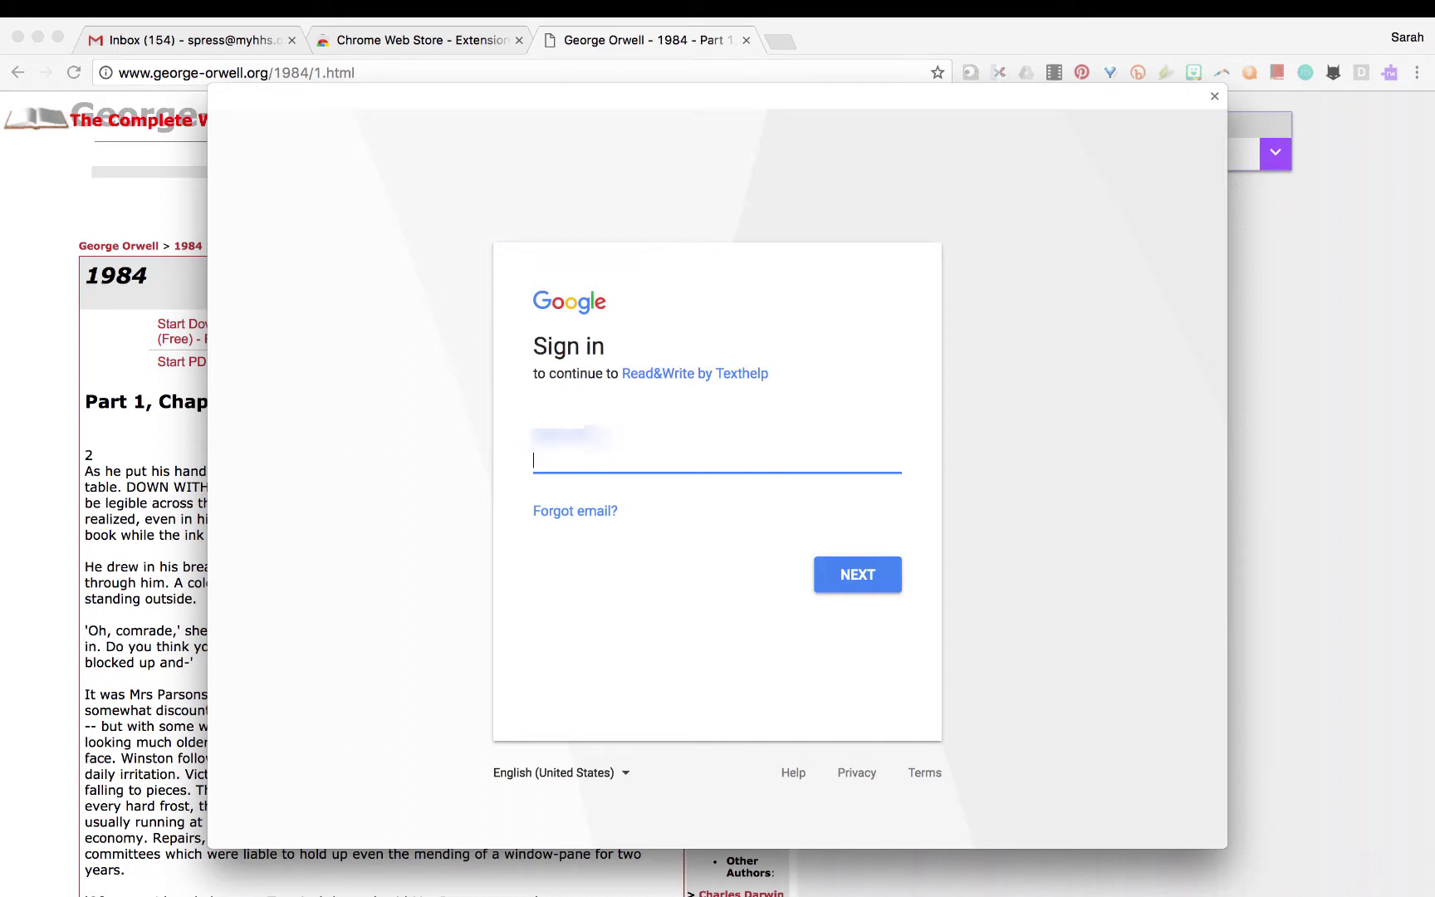
key(Return)
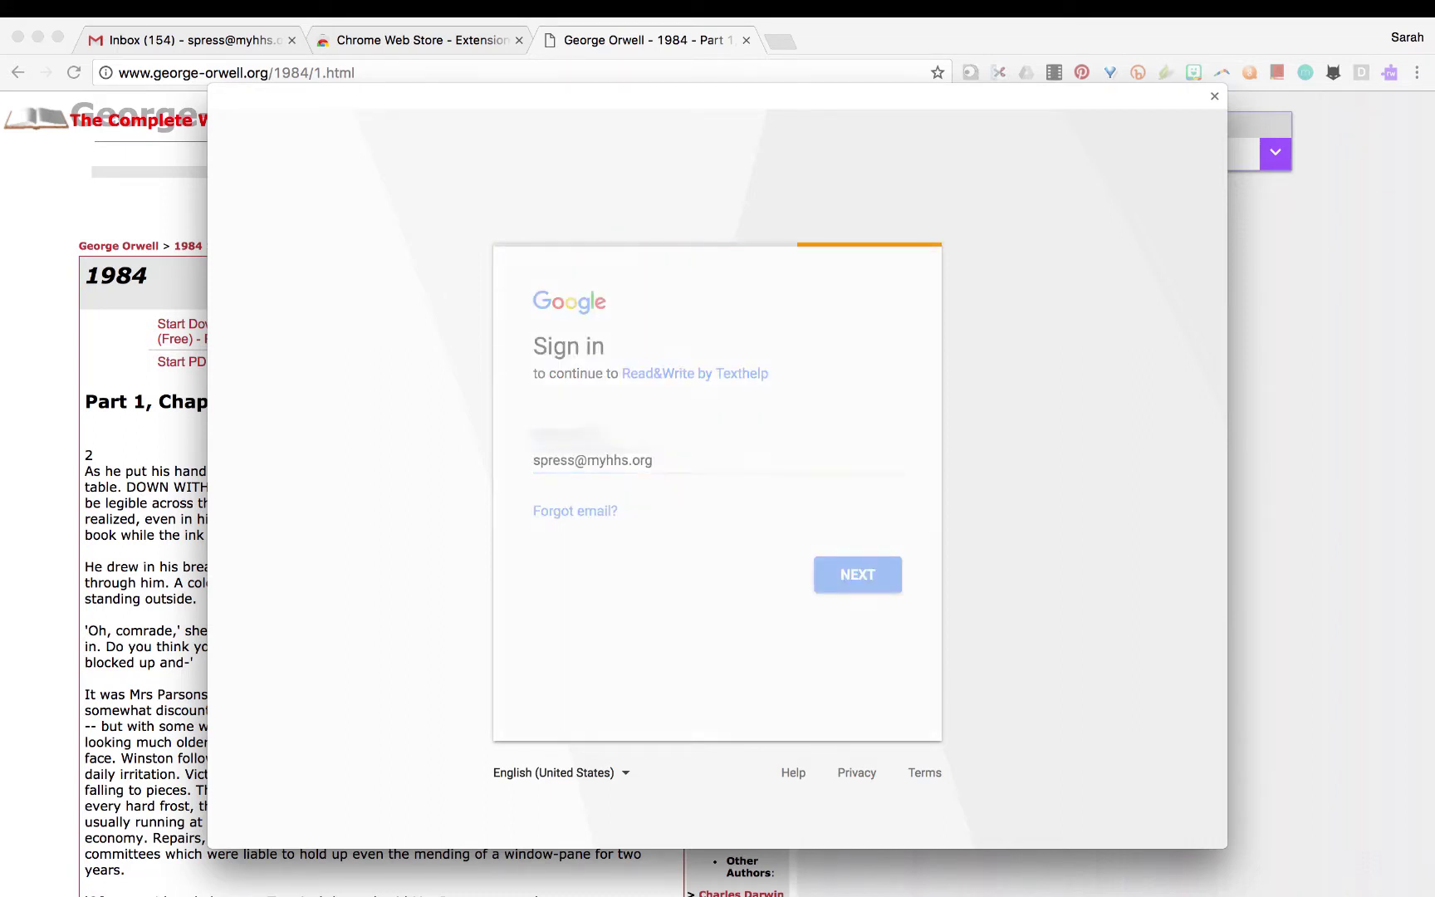
text(•••••••)
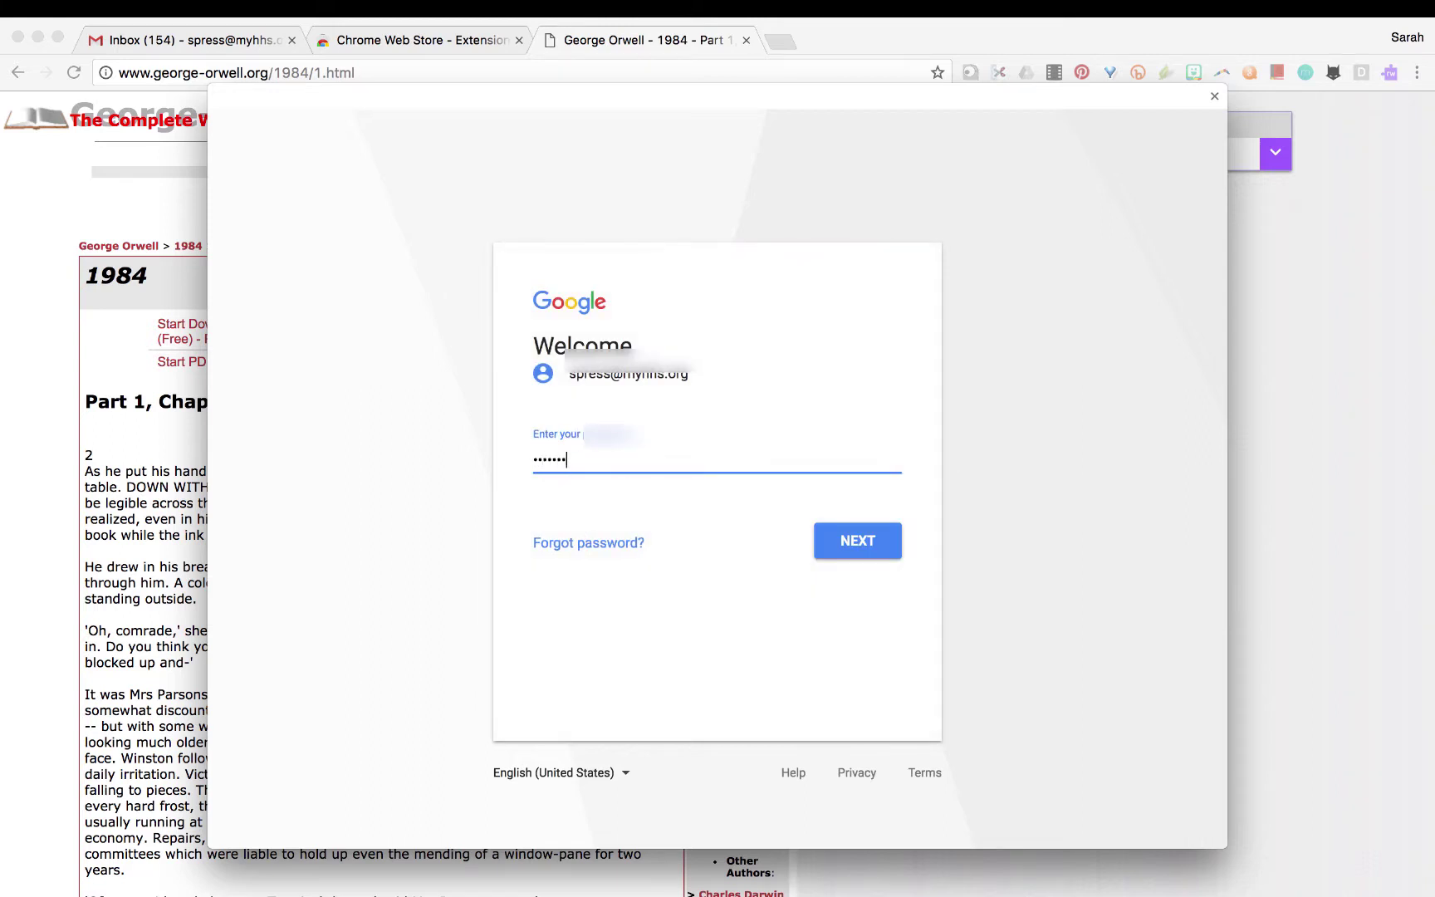
key(Return)
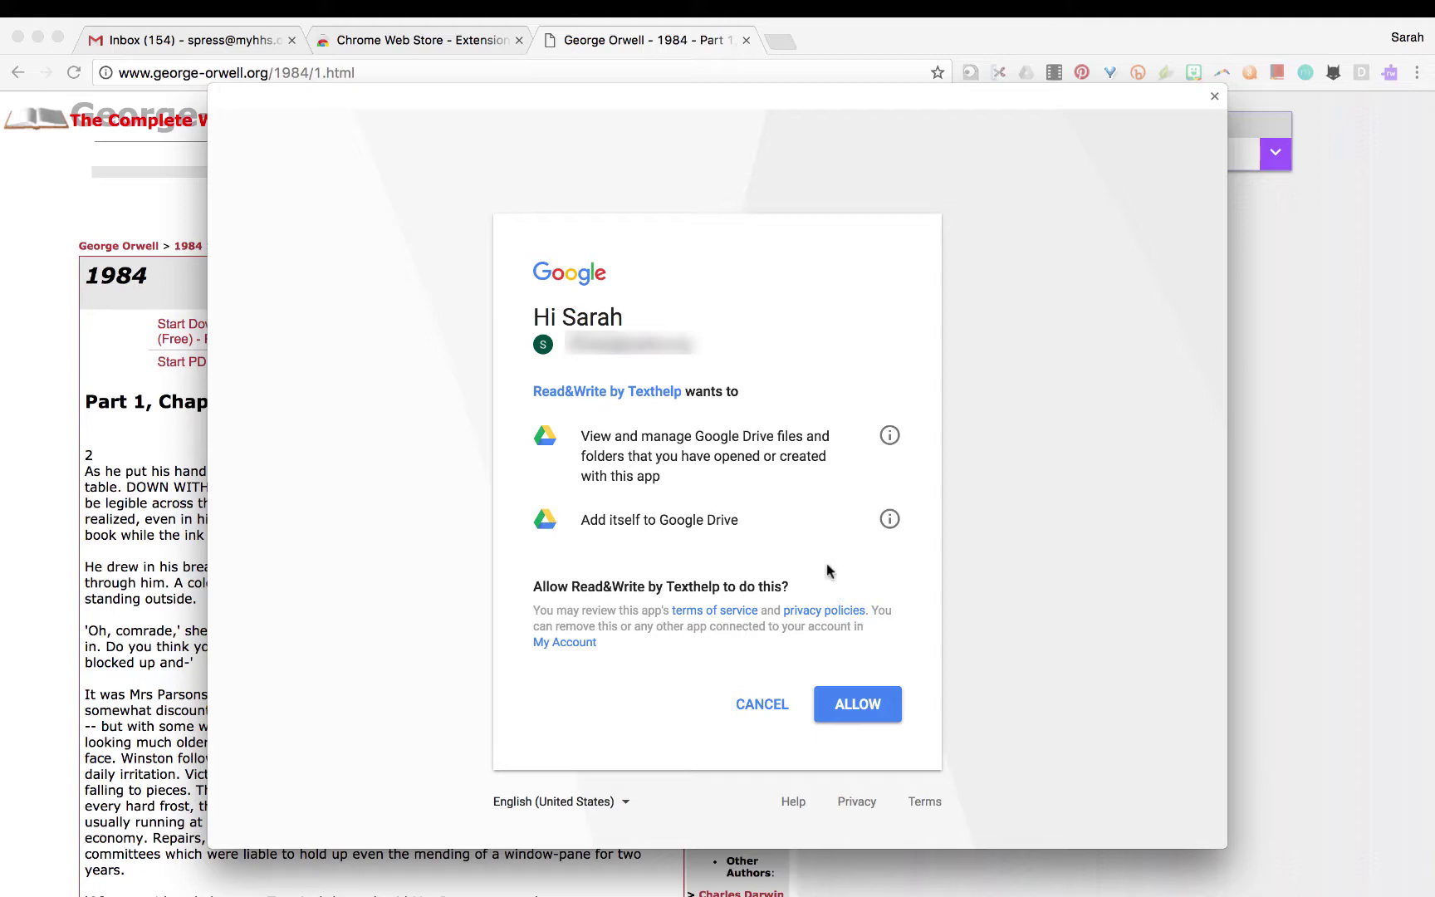
click(860, 717)
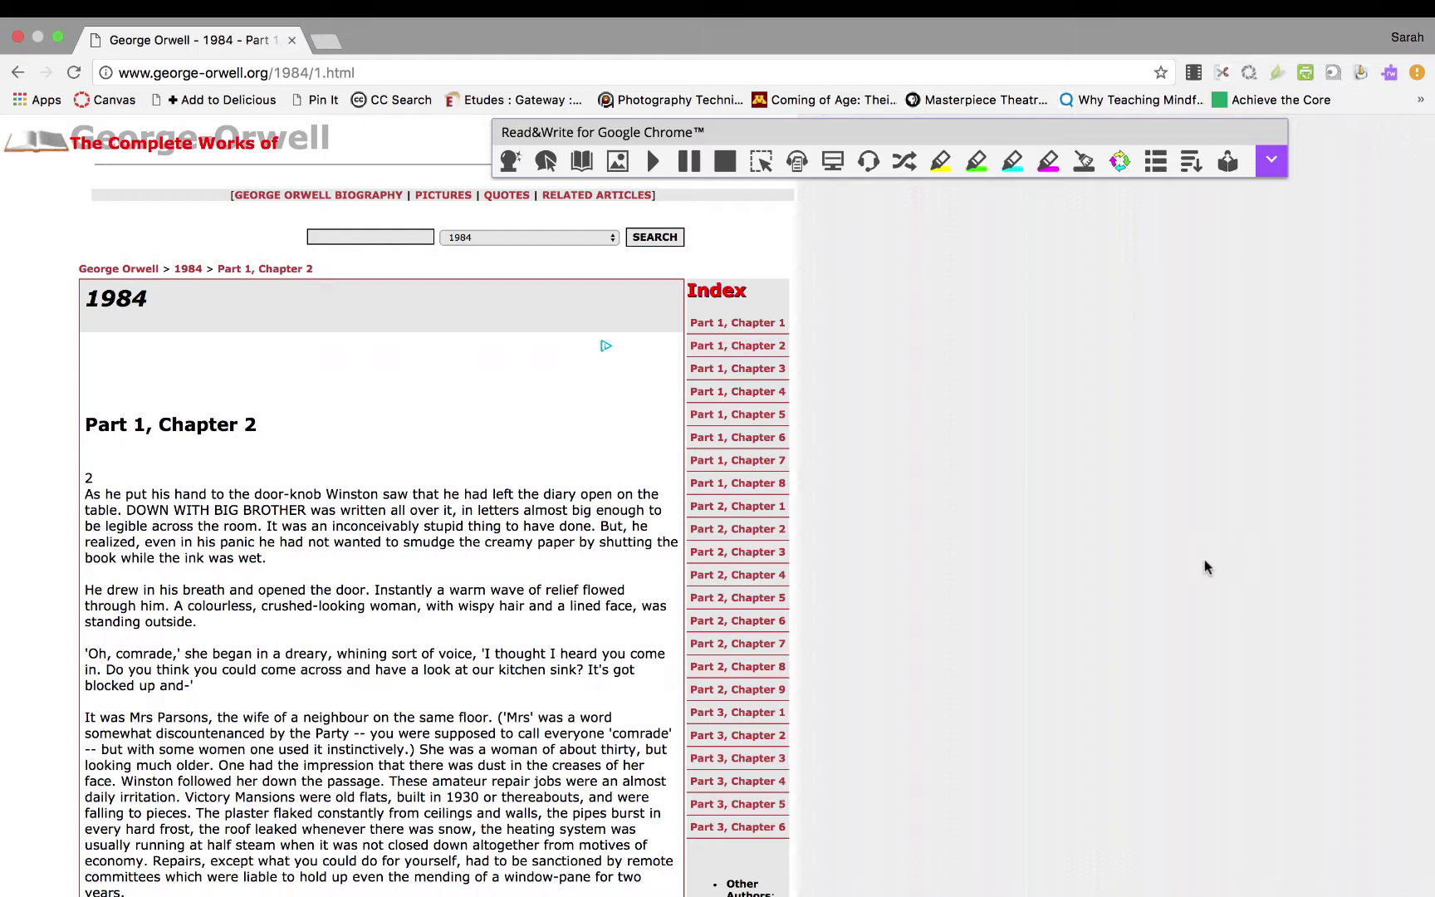
Have Read&Write read the chapter's first three paragraphs aloud with the volume raised, then open its menu.
scroll(967, 503, down, 2)
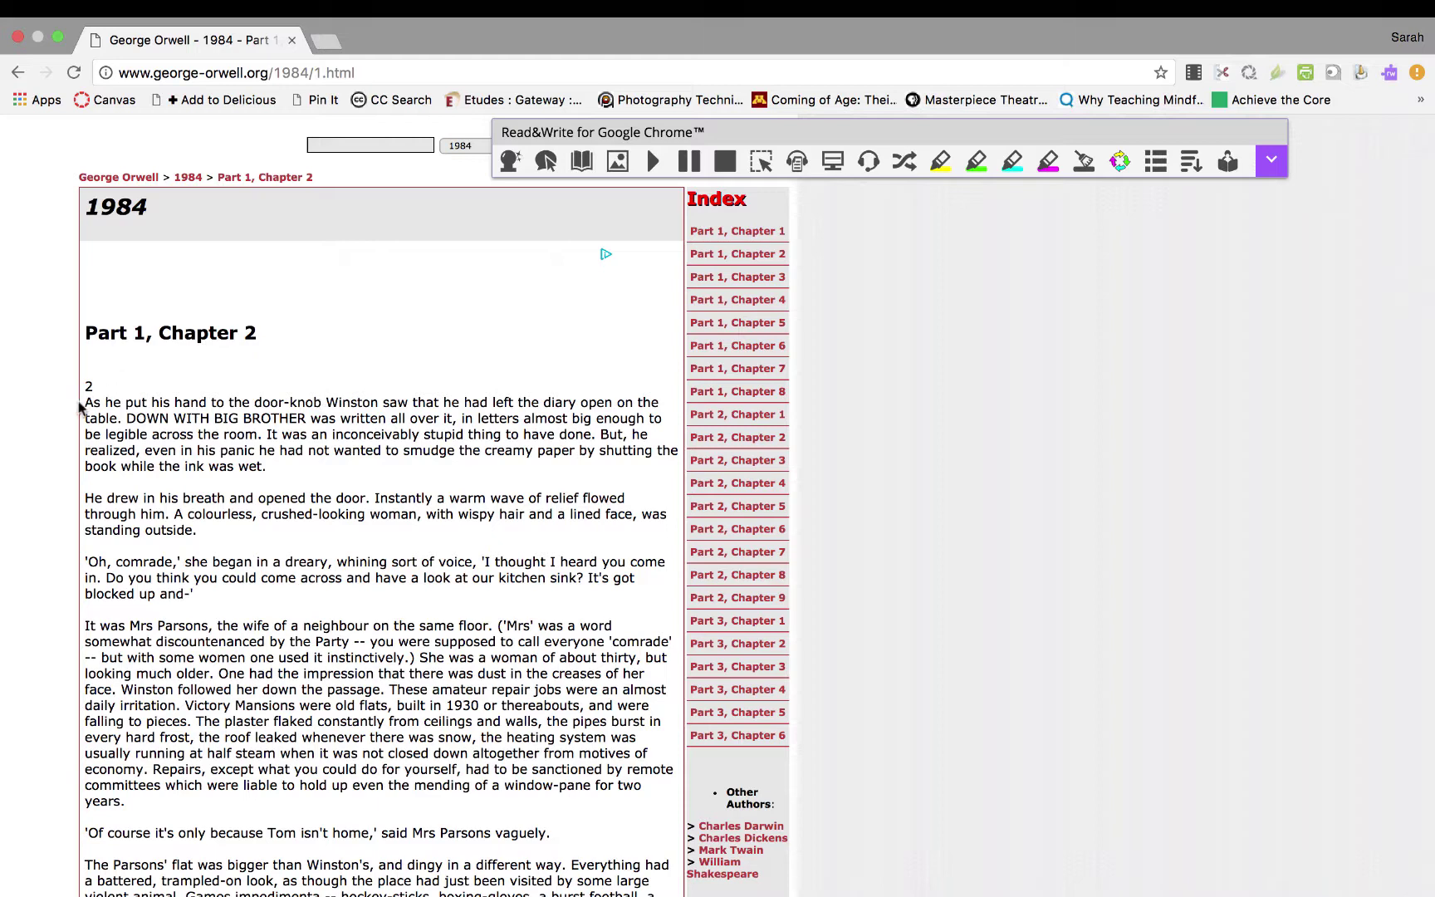
drag(86, 402, 247, 594)
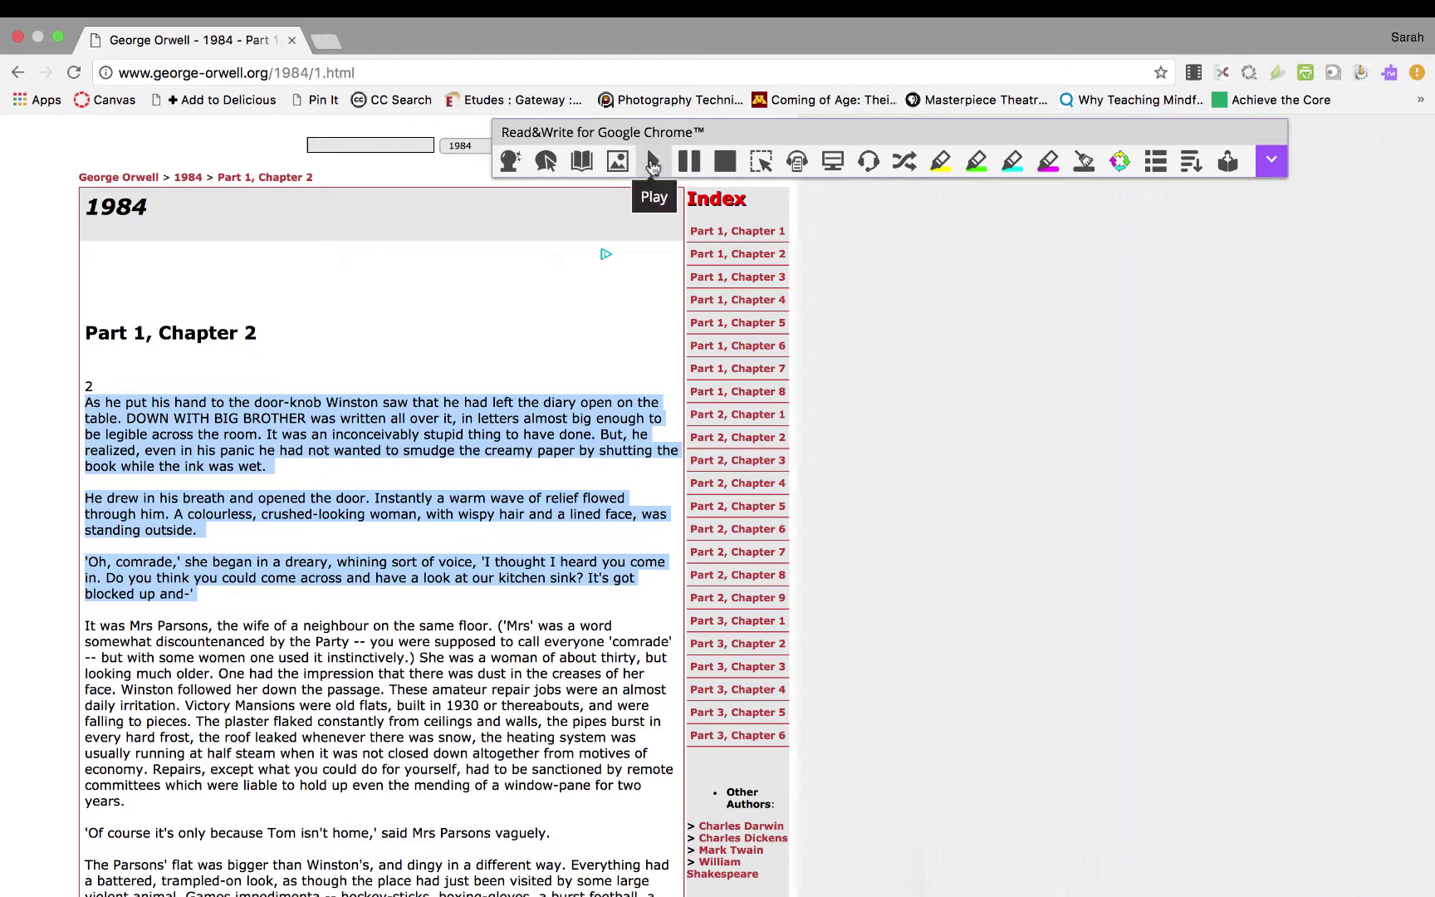
key(XF86AudioRaiseVolume)
key(XF86AudioRaiseVolume)
key(XF86AudioRaiseVolume)
key(XF86AudioRaiseVolume)
key(XF86AudioRaiseVolume)
key(XF86AudioRaiseVolume)
key(XF86AudioRaiseVolume)
click(648, 166)
click(1270, 159)
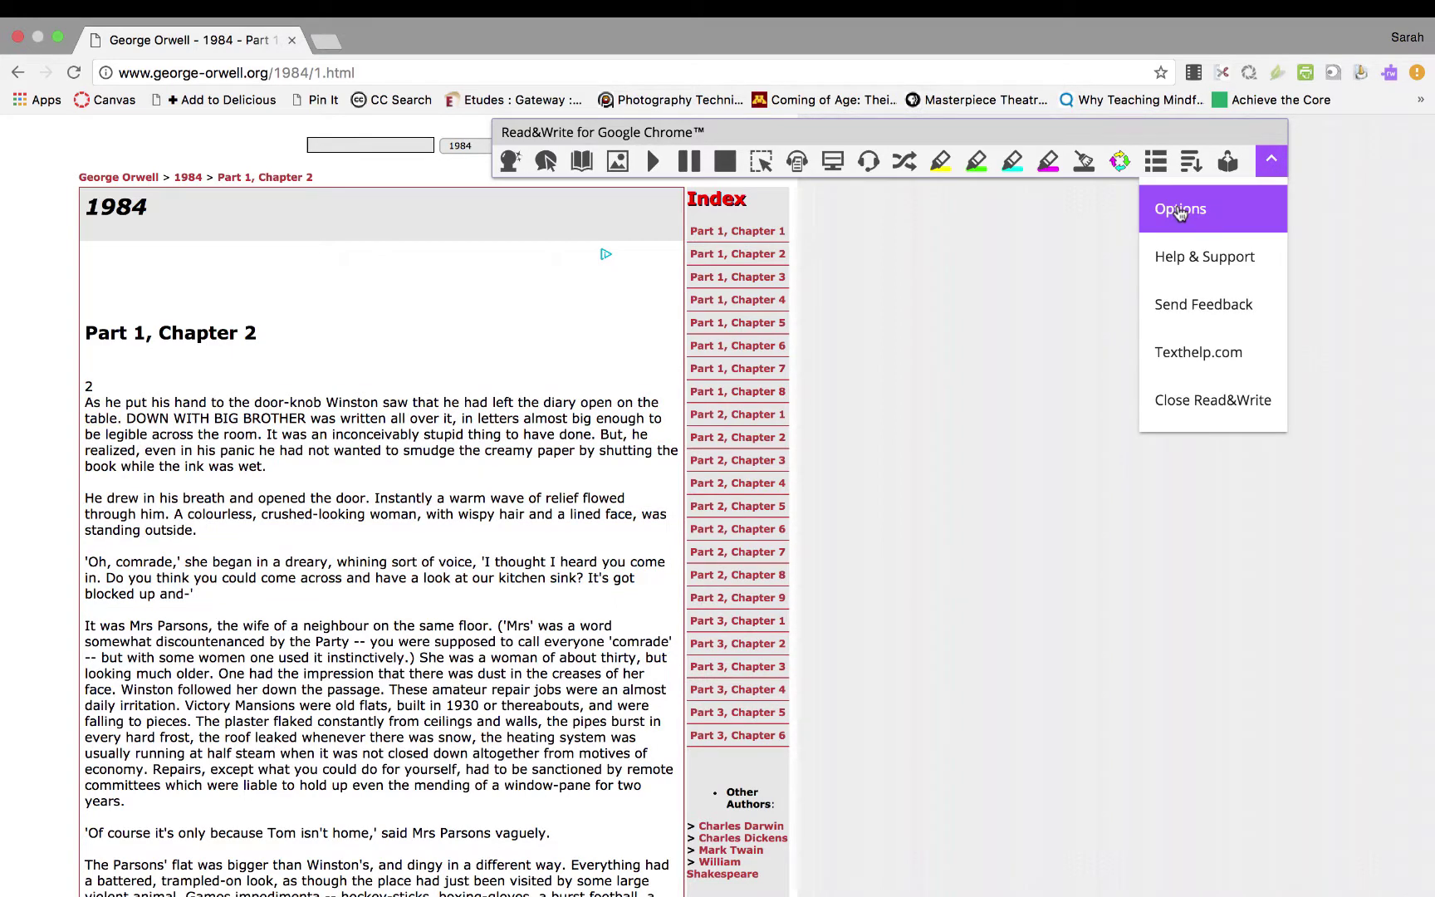
Set the speech voice to US Ava at speed 69 with English translation, then reselect the opening paragraphs.
click(1179, 211)
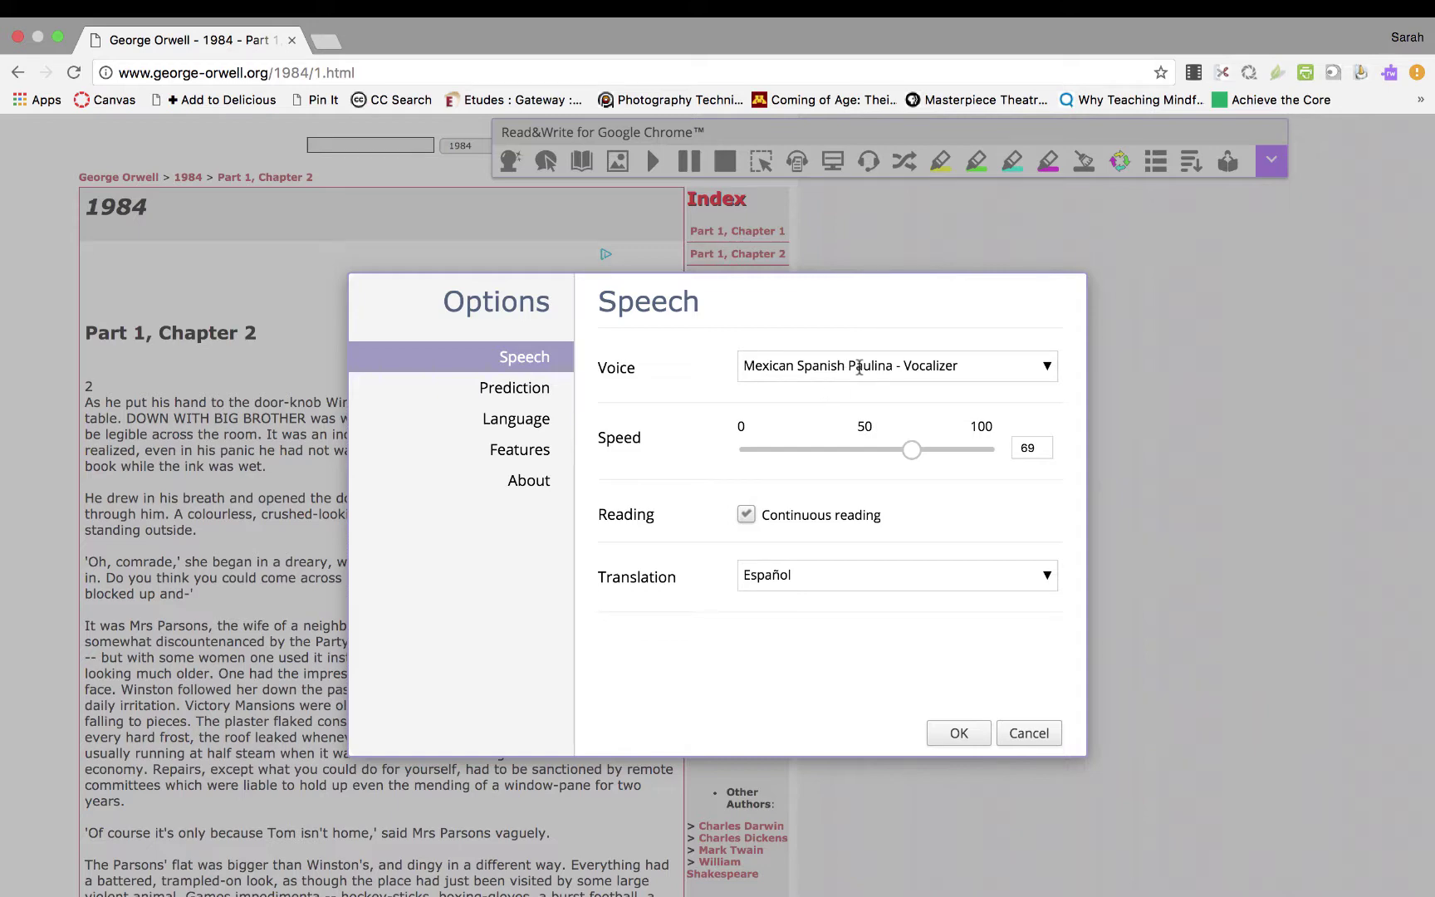
click(845, 366)
click(824, 500)
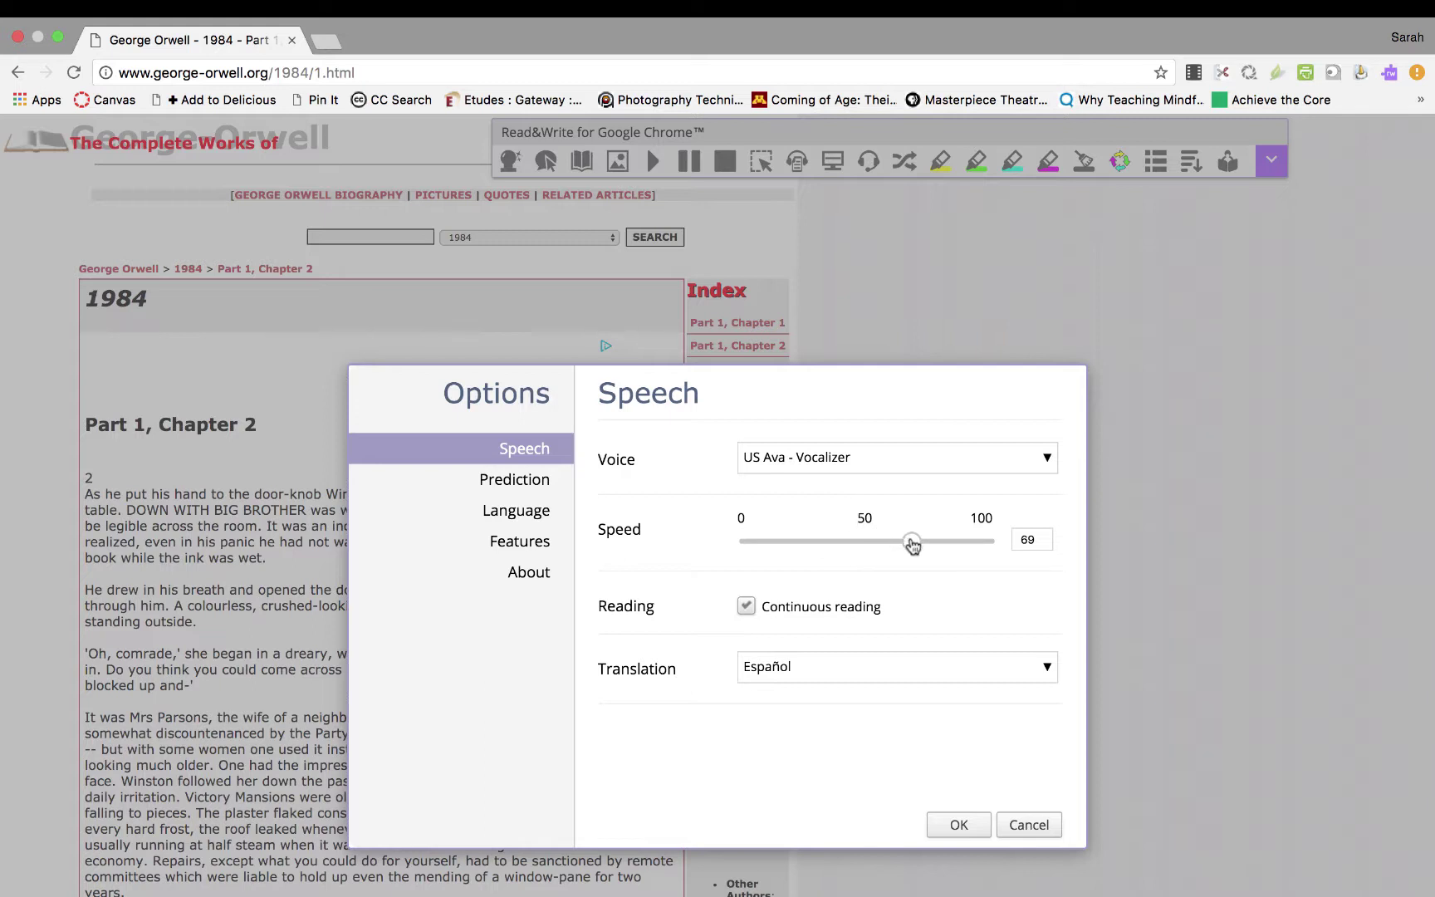
mouse_move(913, 544)
mouse_down()
mouse_move(965, 545)
mouse_move(877, 541)
mouse_move(913, 538)
mouse_up()
click(854, 664)
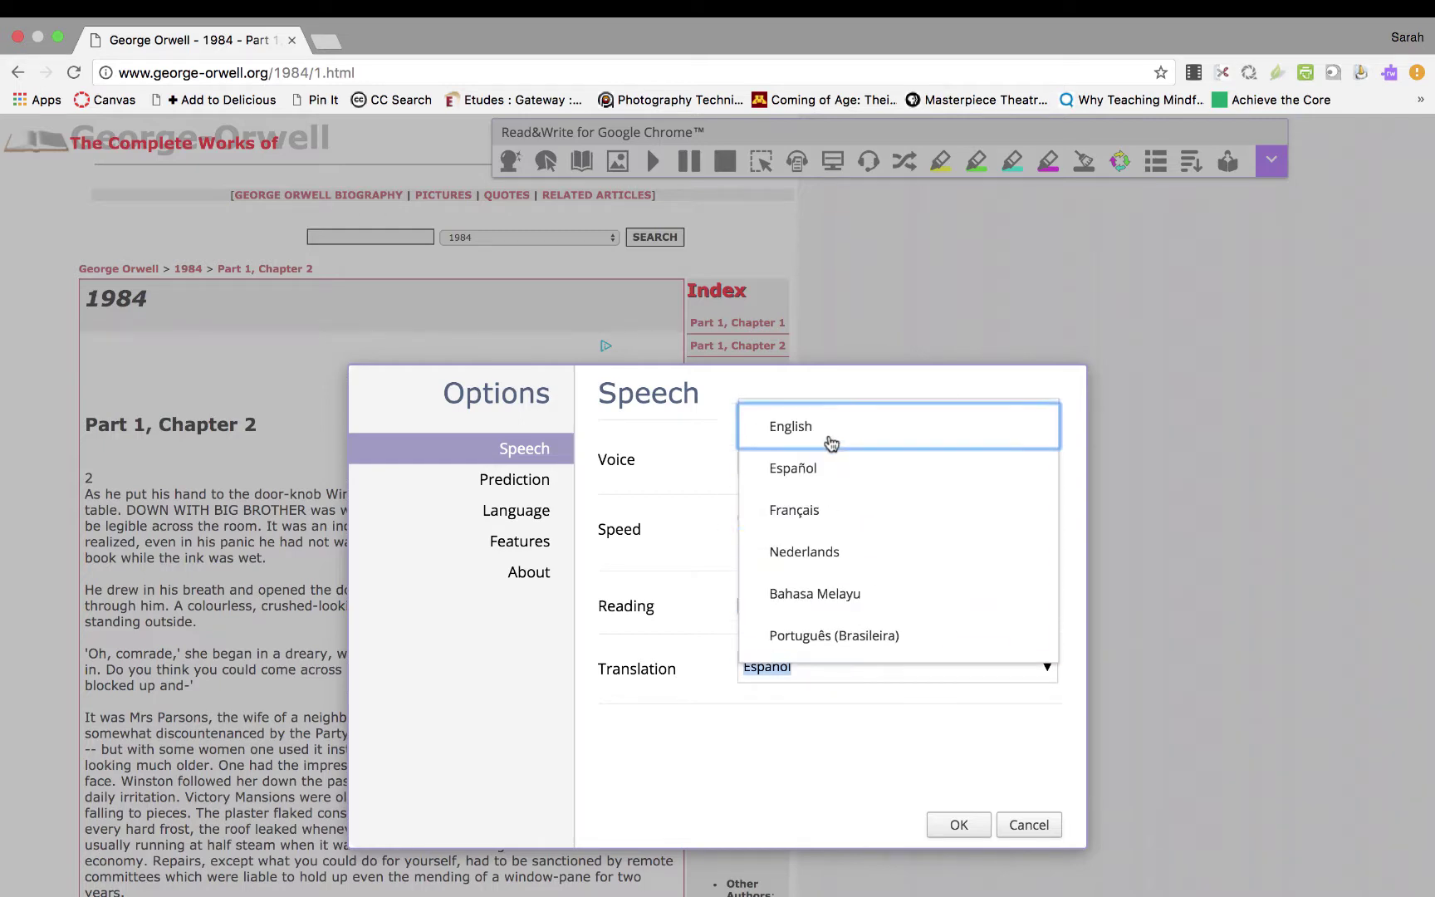
click(827, 437)
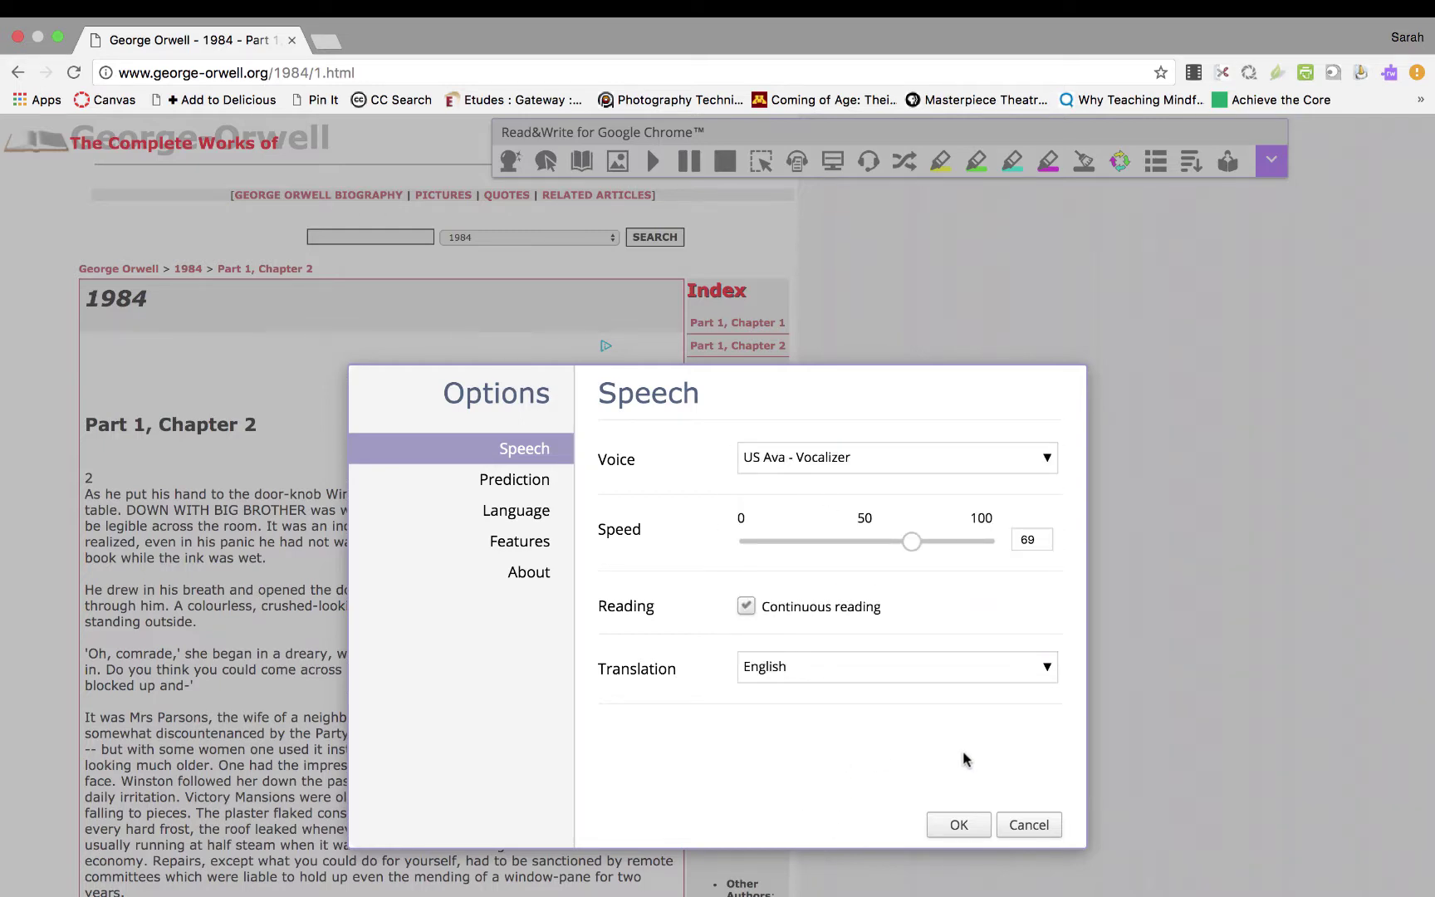
click(951, 825)
drag(85, 492, 355, 681)
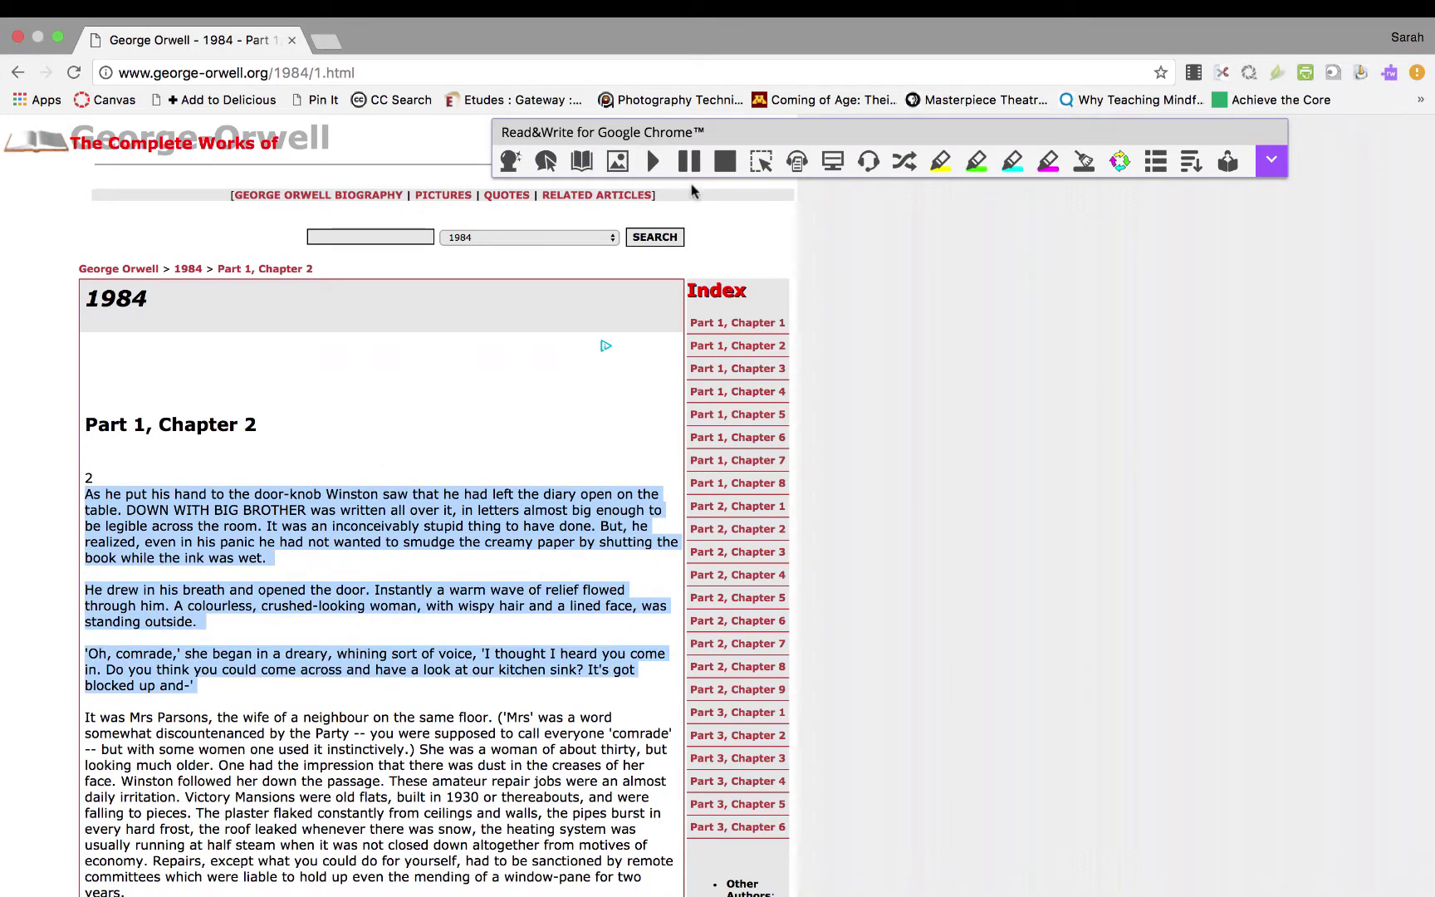
Read the selected passage aloud and stop after the 'DOWN WITH BIG BROTHER' sentence.
click(652, 160)
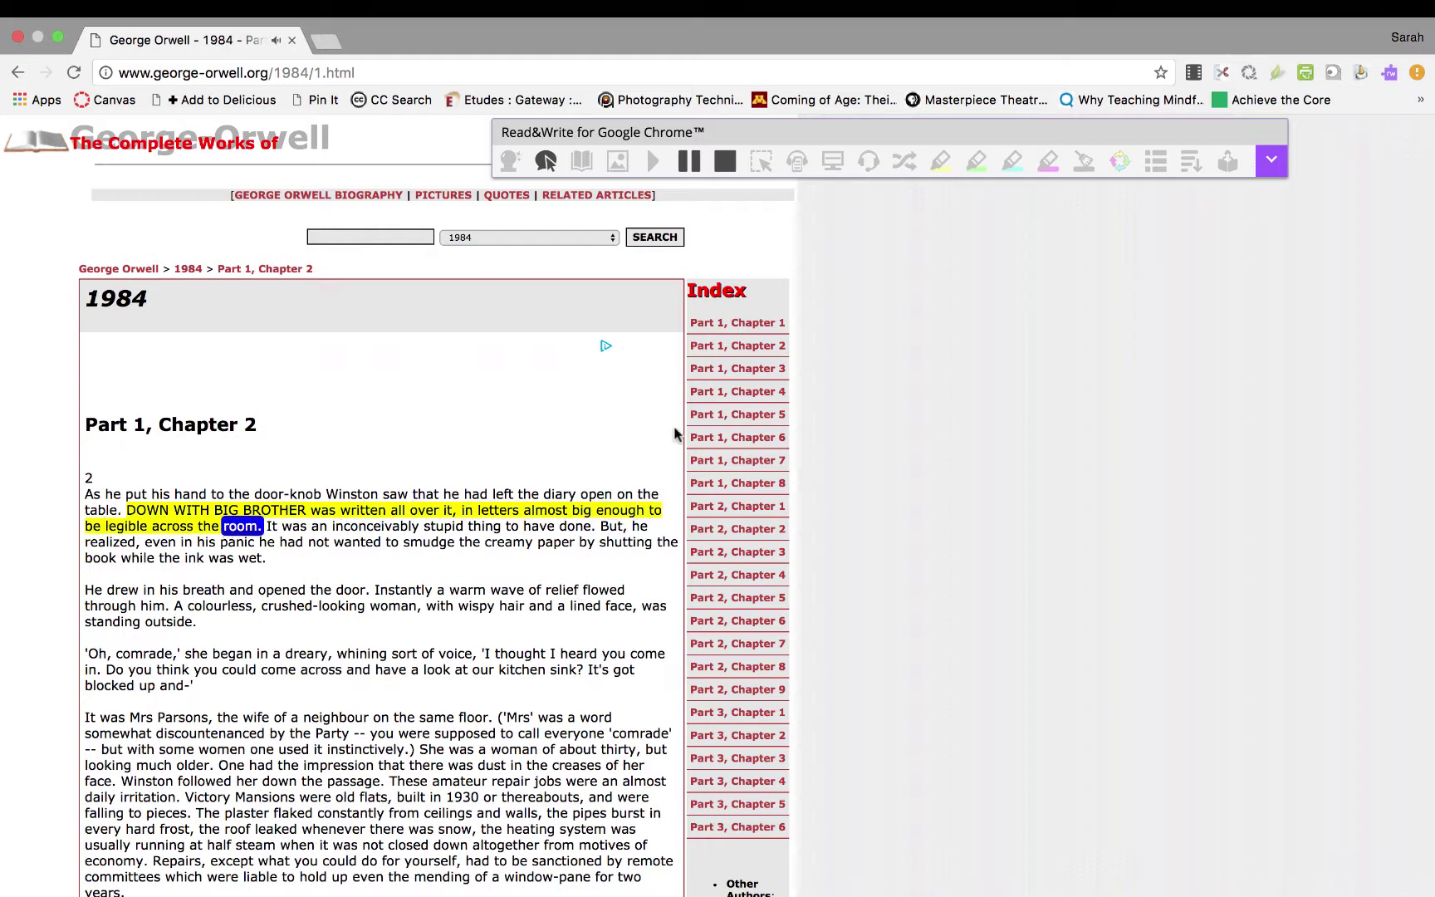
click(726, 162)
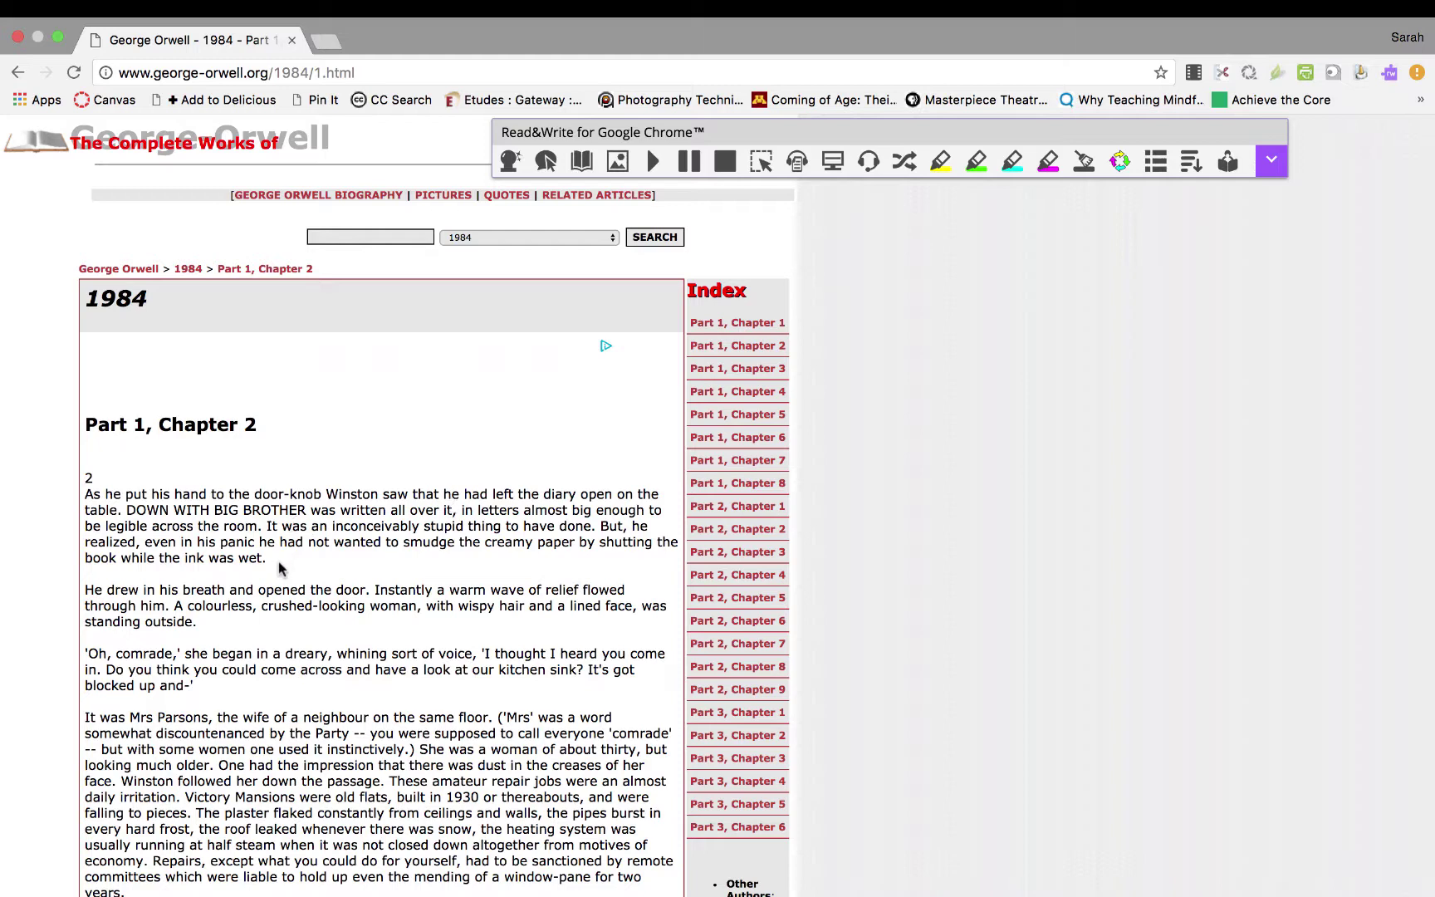
Look up the dictionary definition of 'inconceivably'.
drag(332, 525, 421, 526)
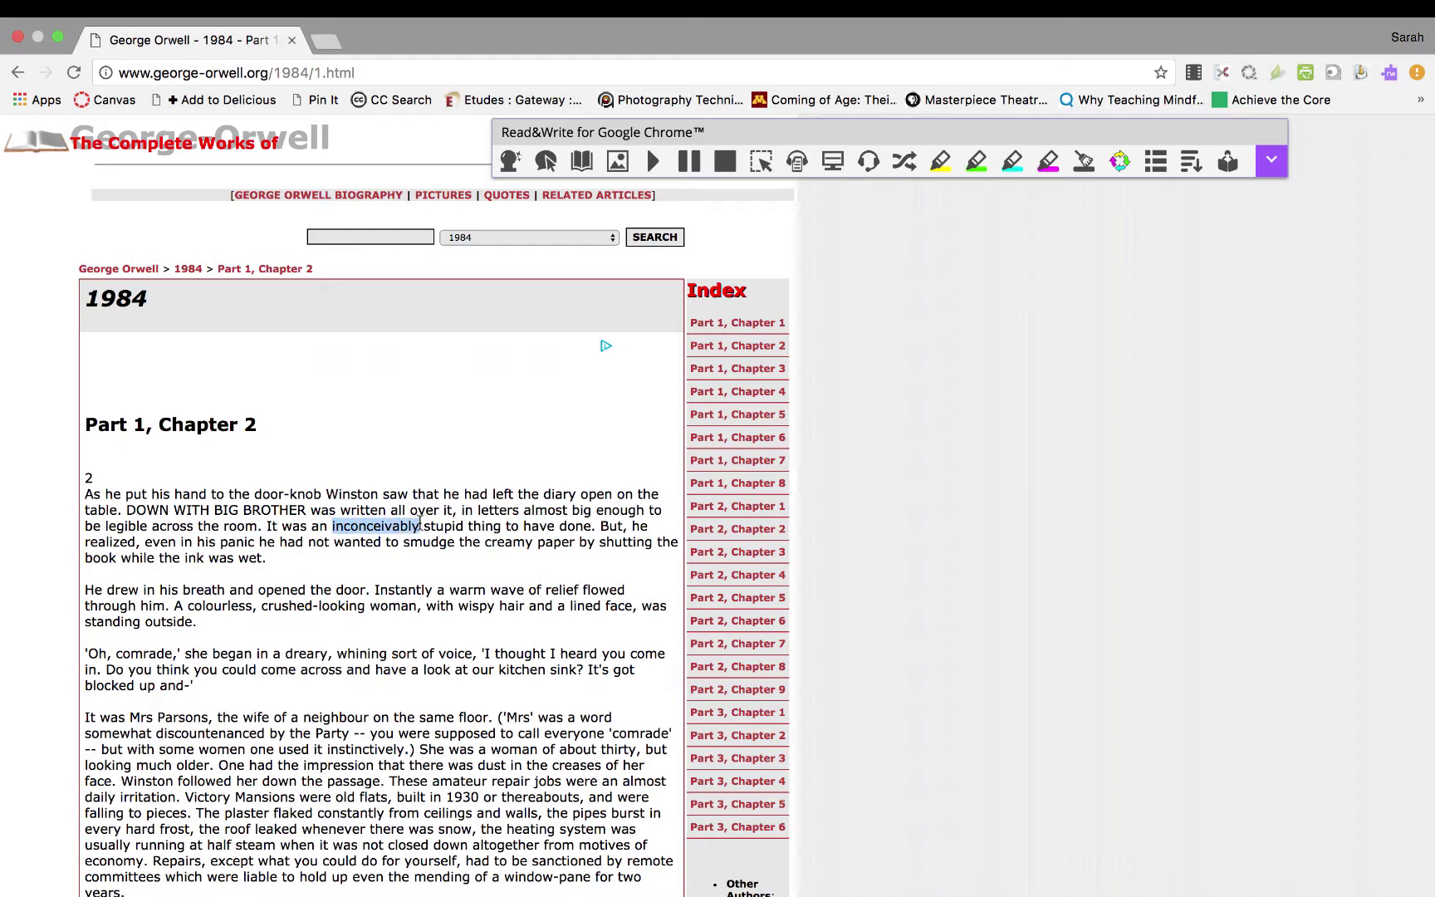
click(582, 163)
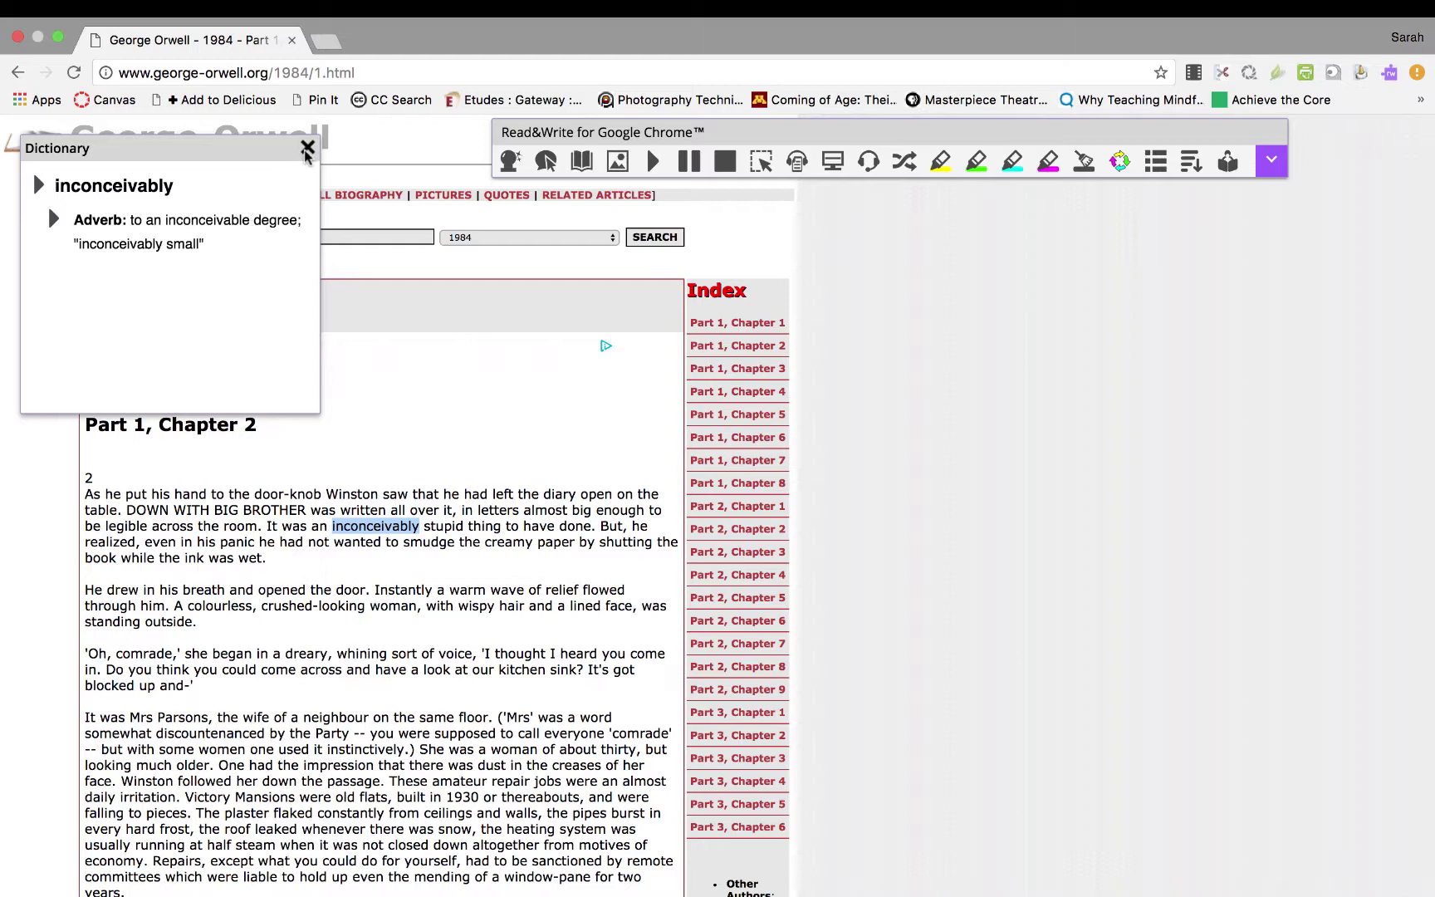
click(307, 150)
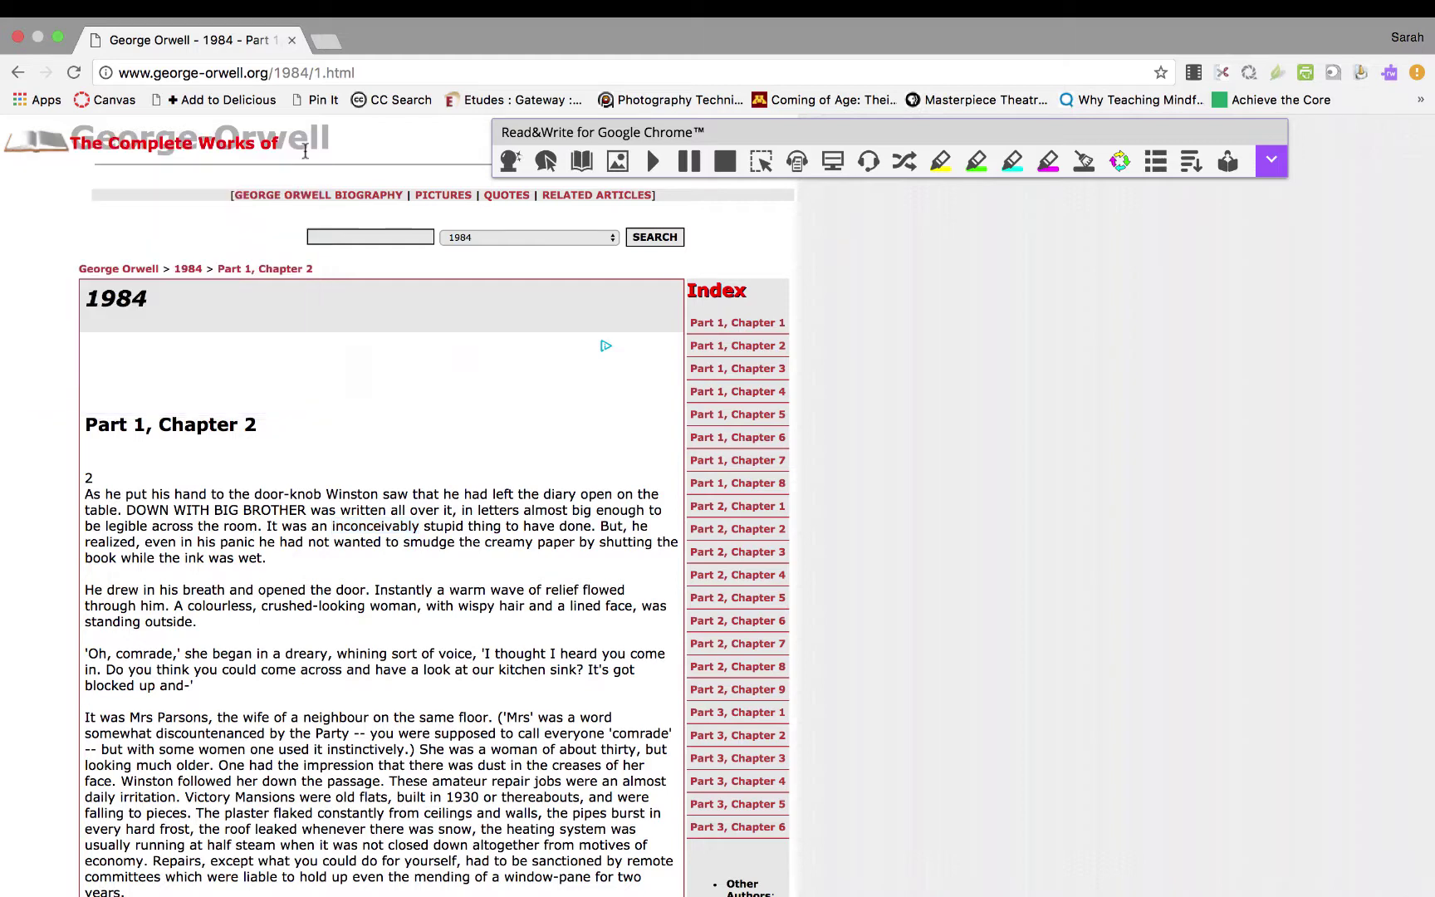
Check the Picture Dictionary for 'inconceivably', 'diary', 'colourless' and 'wispy' in turn.
double_click(345, 525)
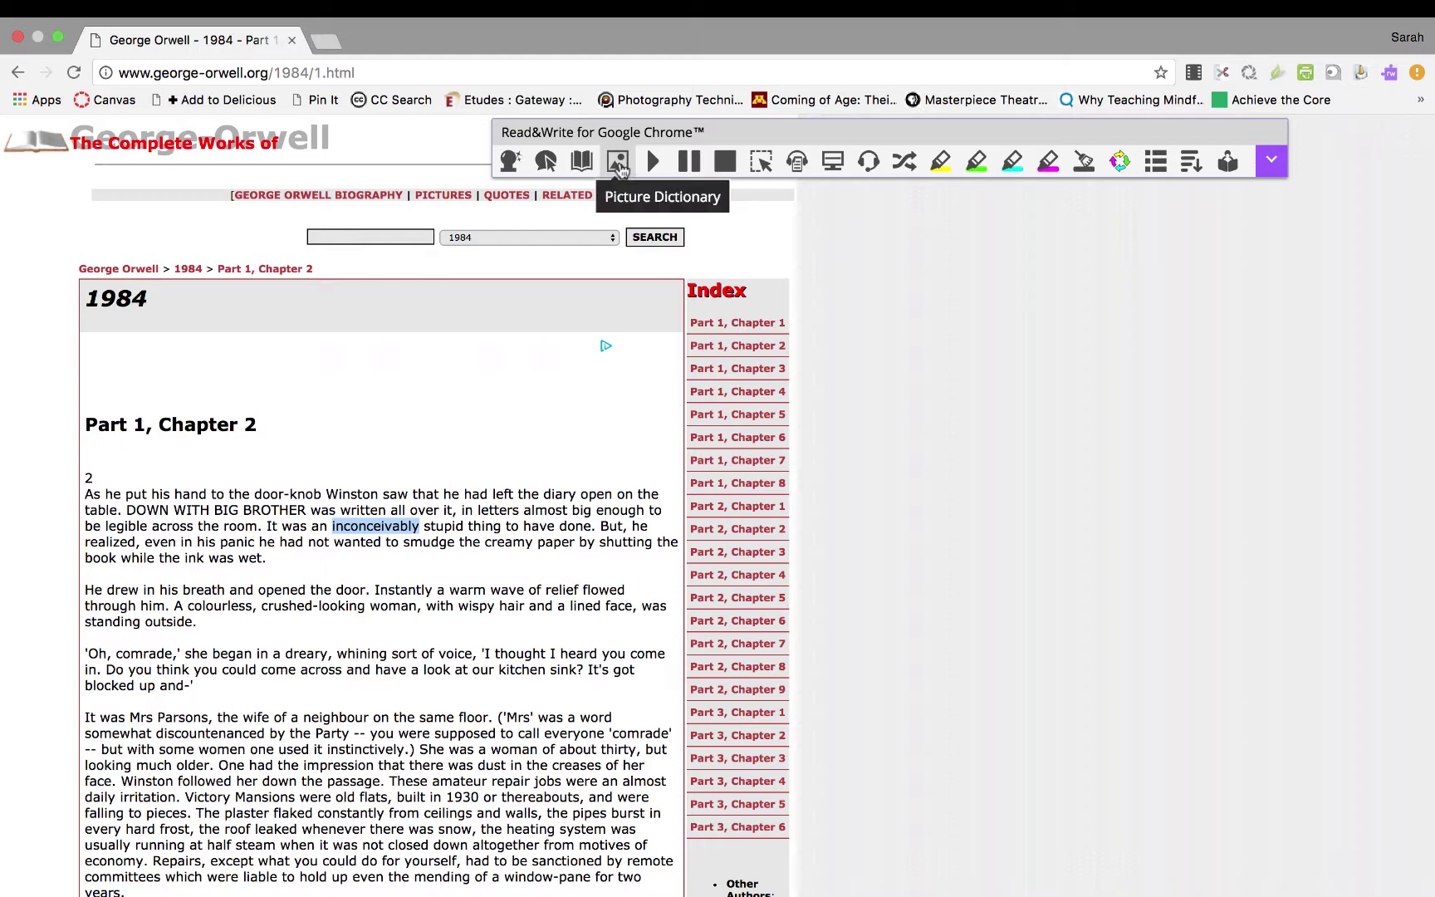
click(617, 162)
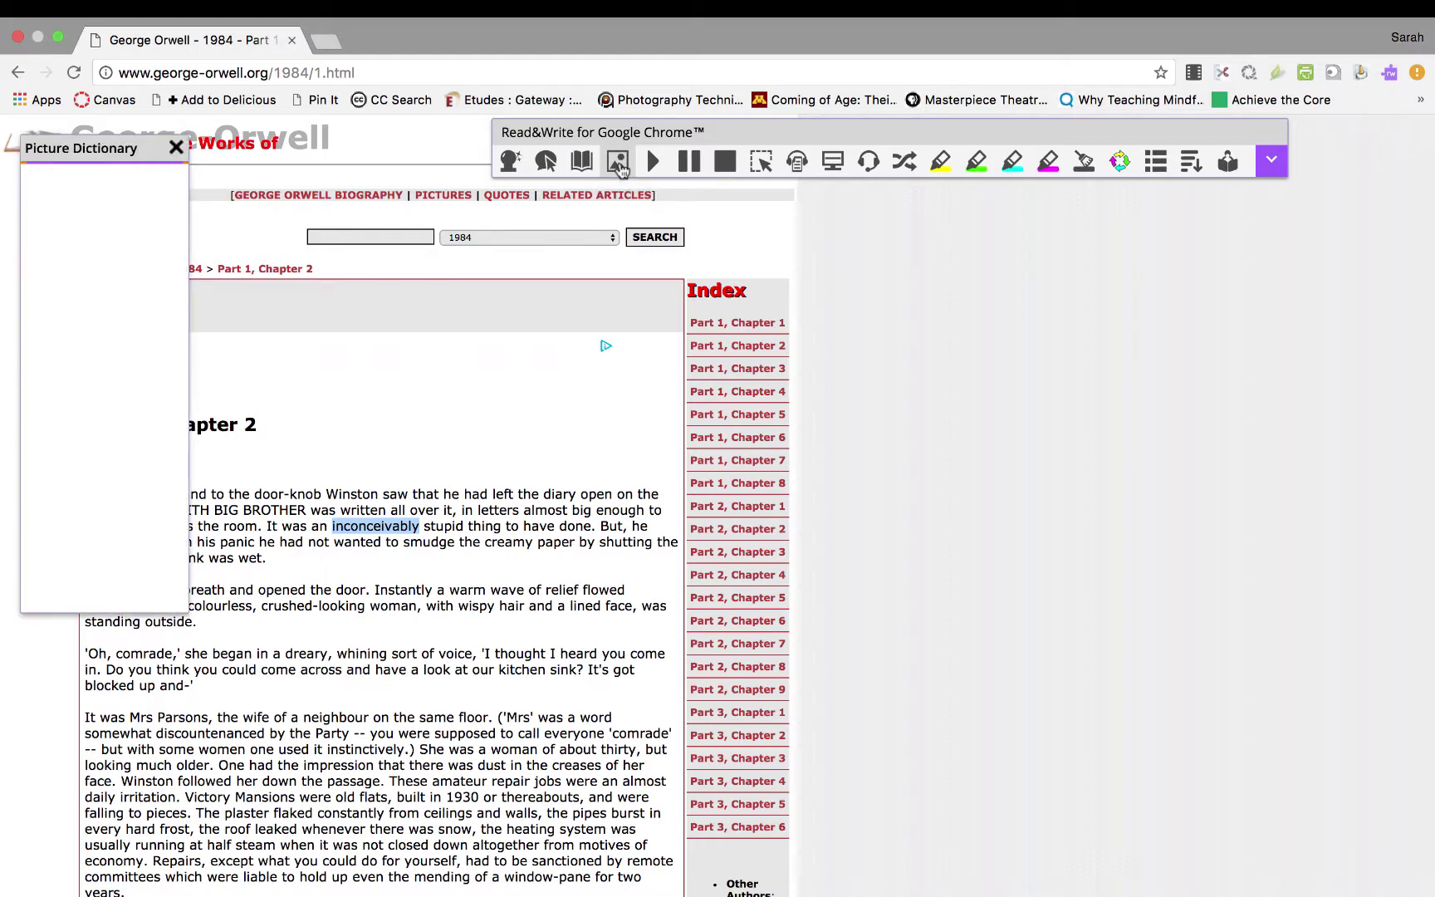
click(176, 147)
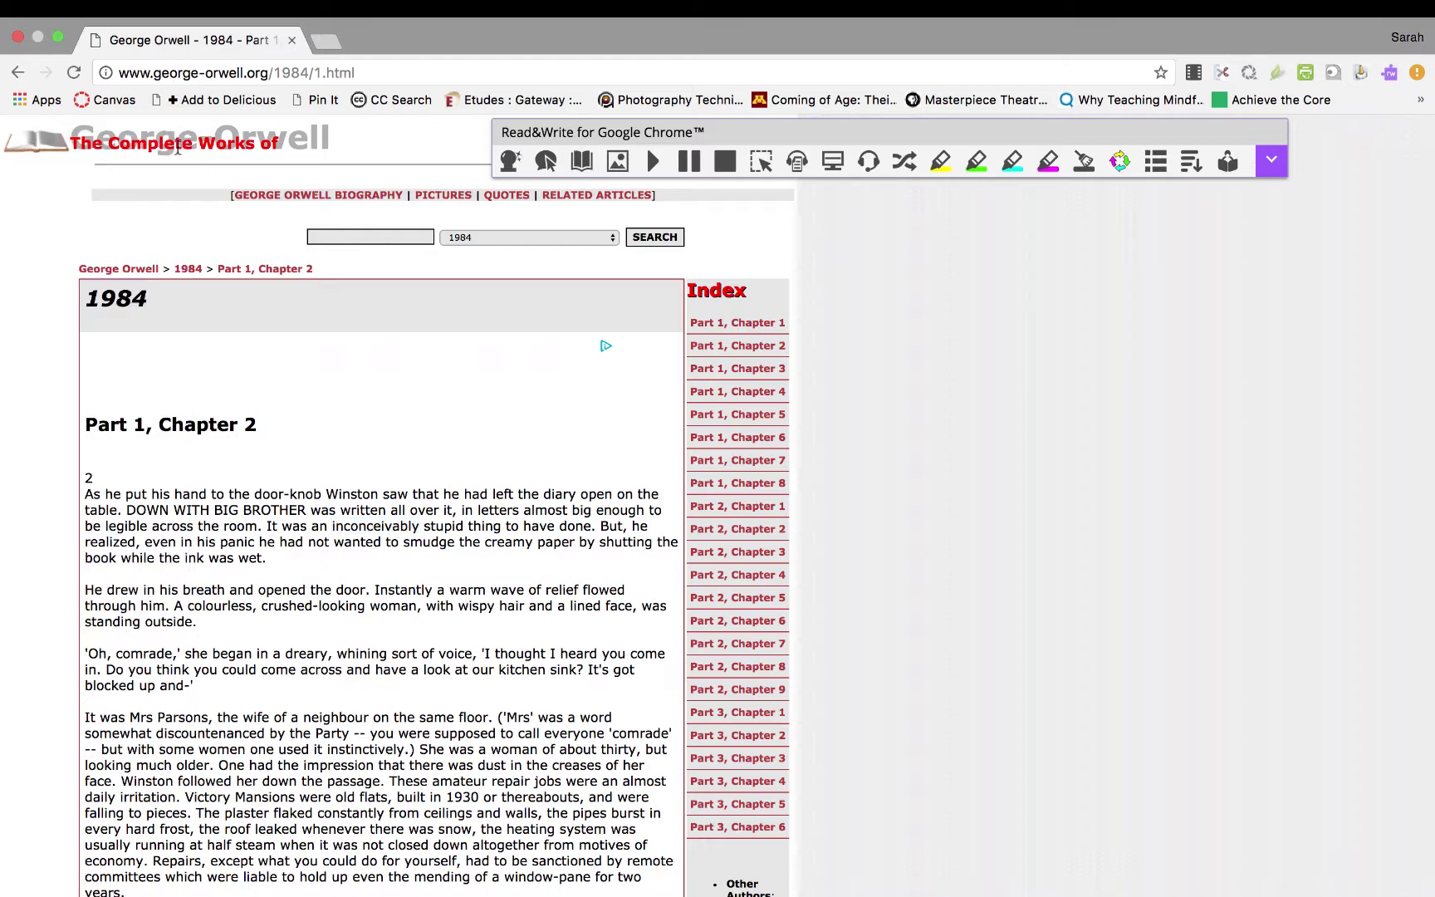
double_click(559, 495)
click(618, 162)
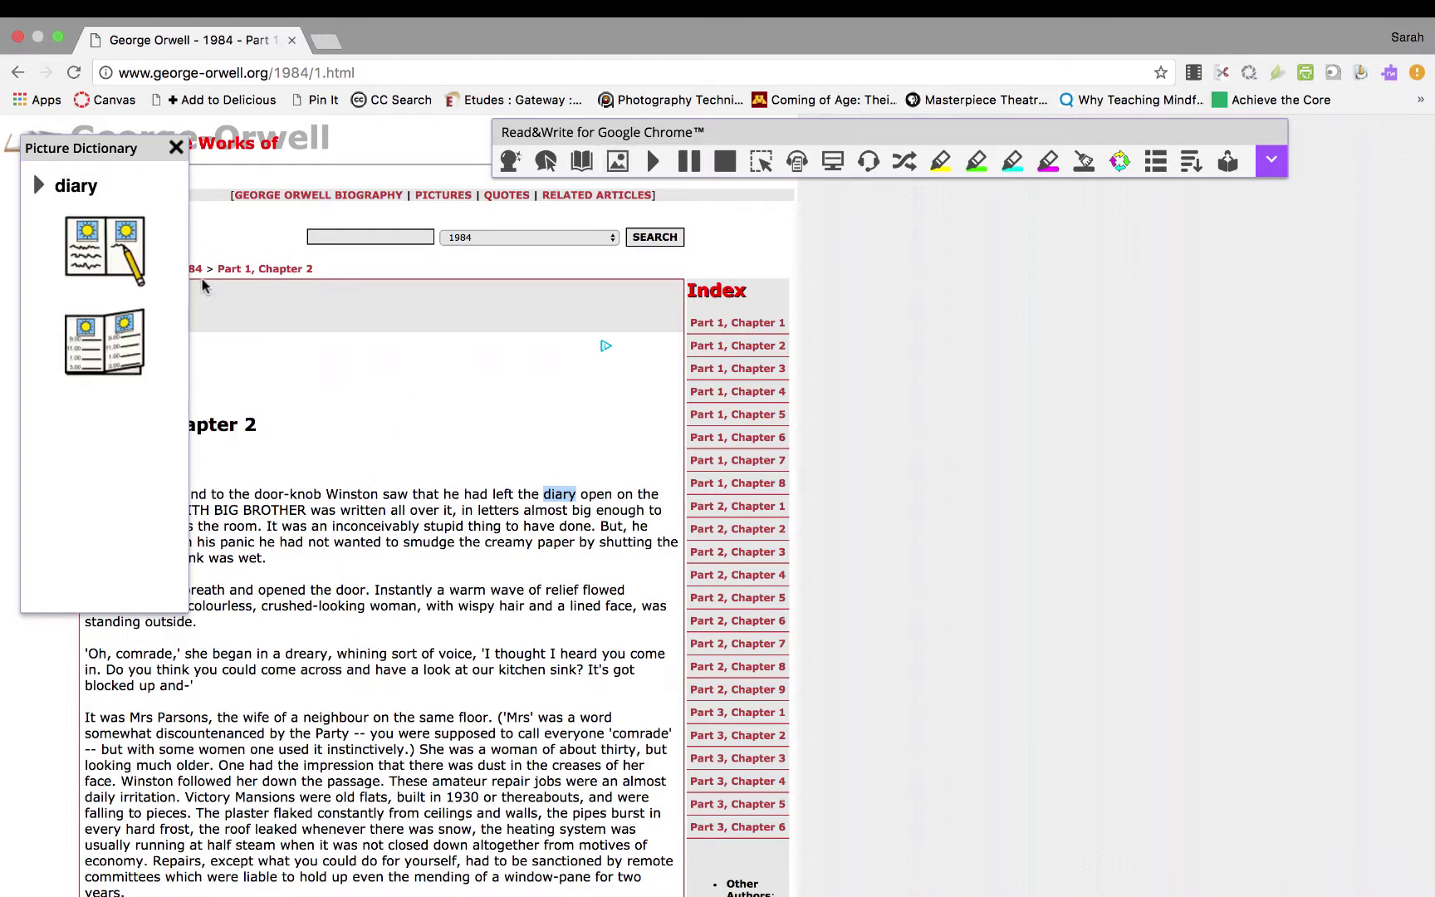
click(175, 149)
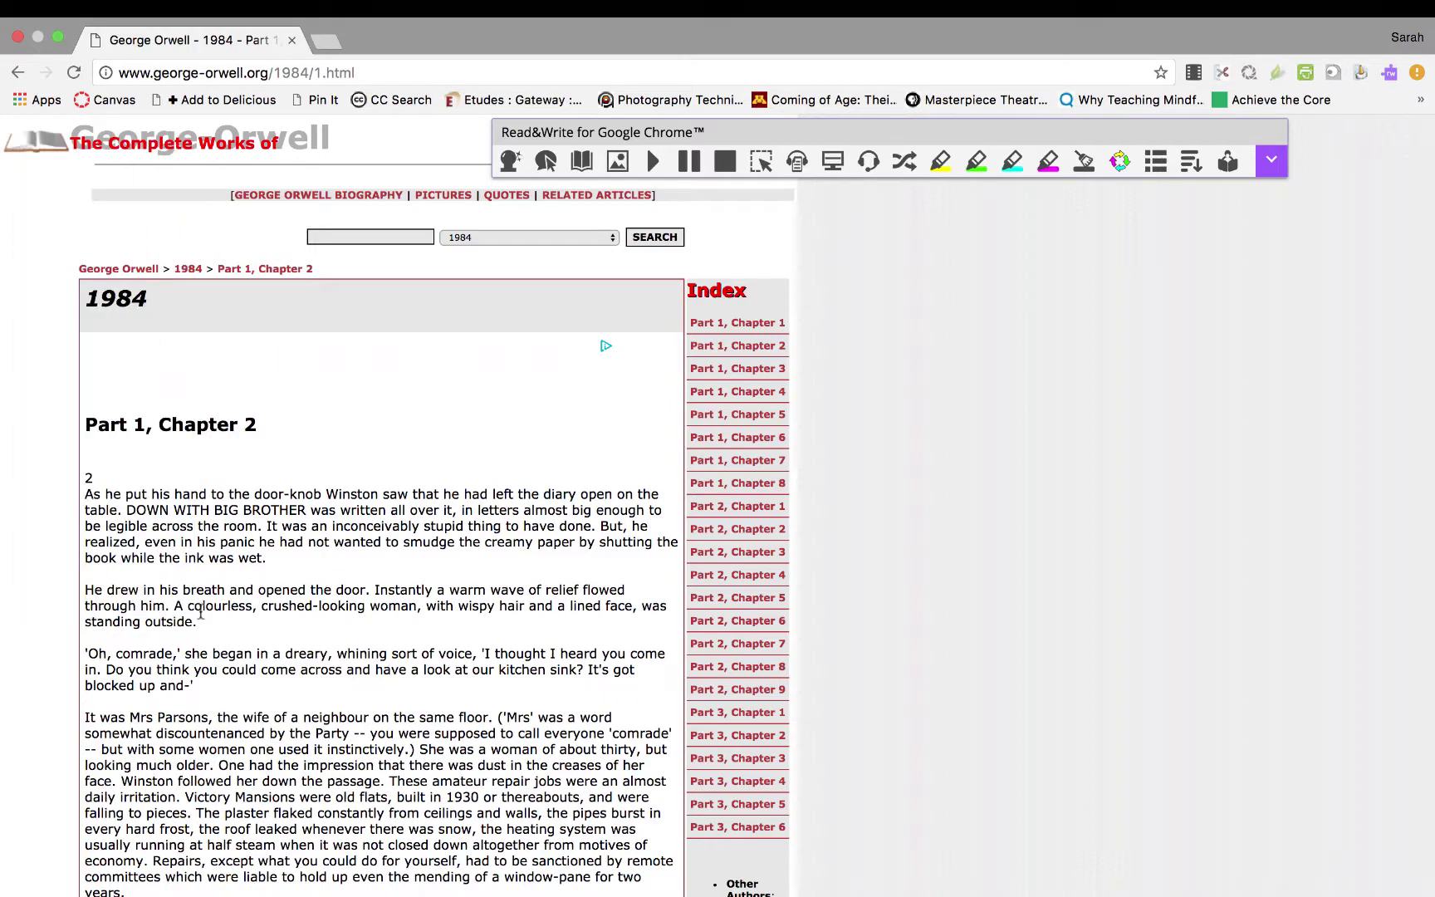
double_click(200, 608)
click(618, 162)
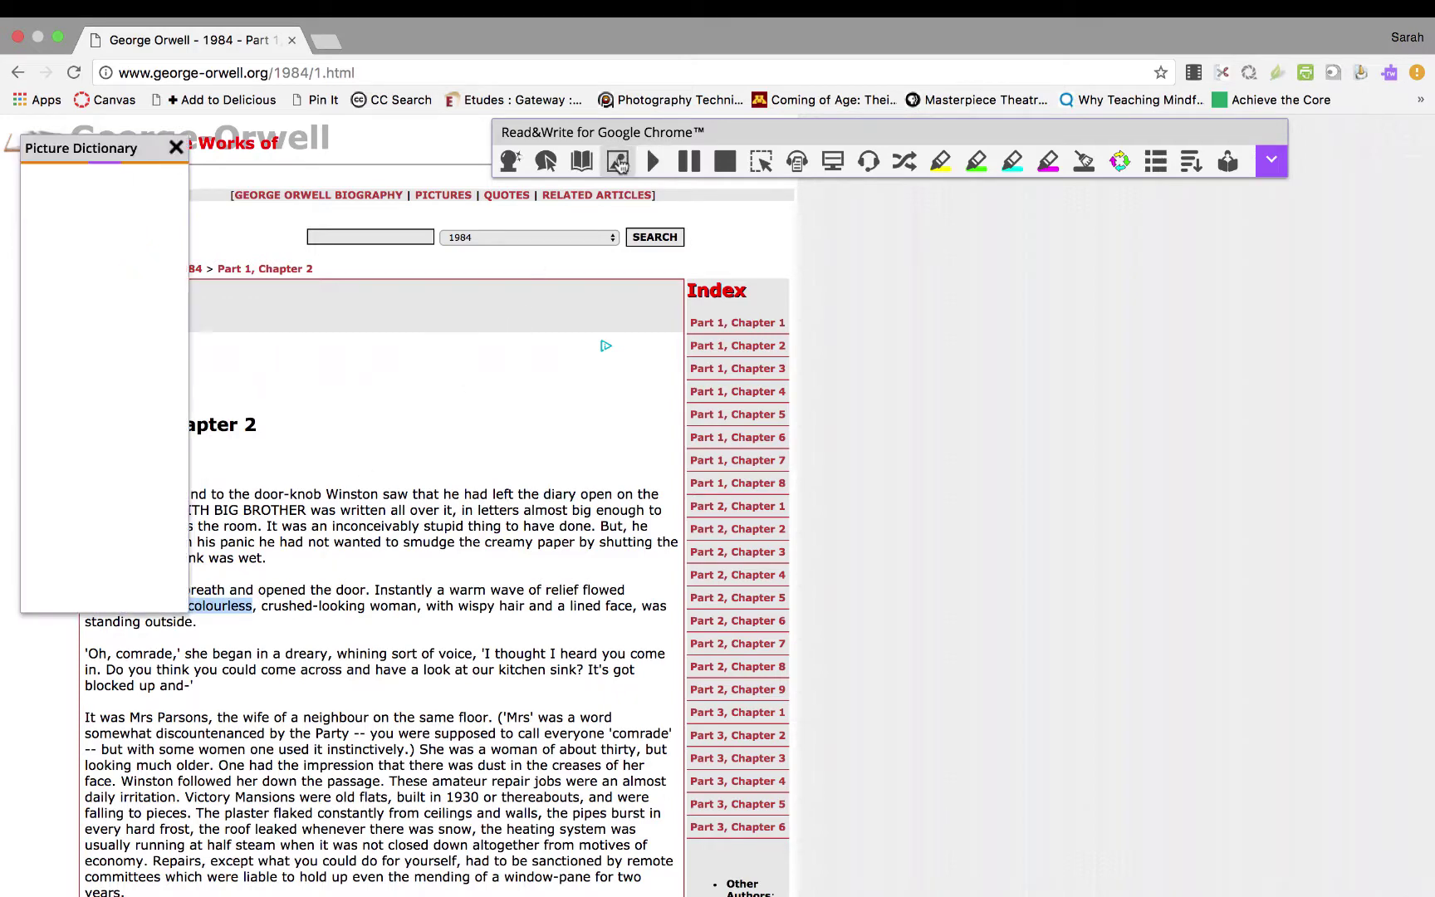
click(175, 149)
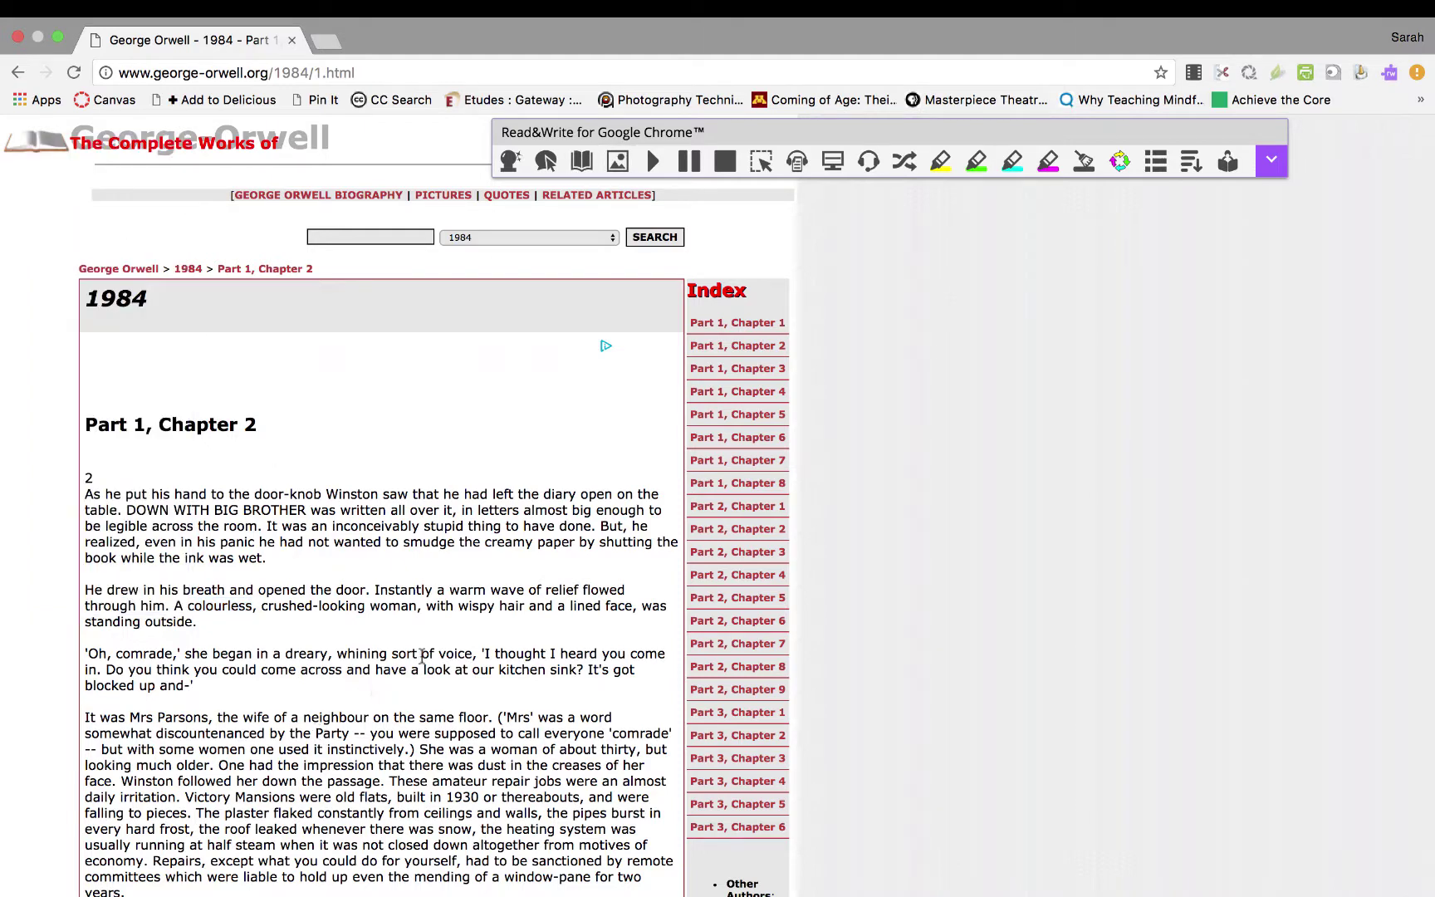
double_click(477, 604)
click(615, 163)
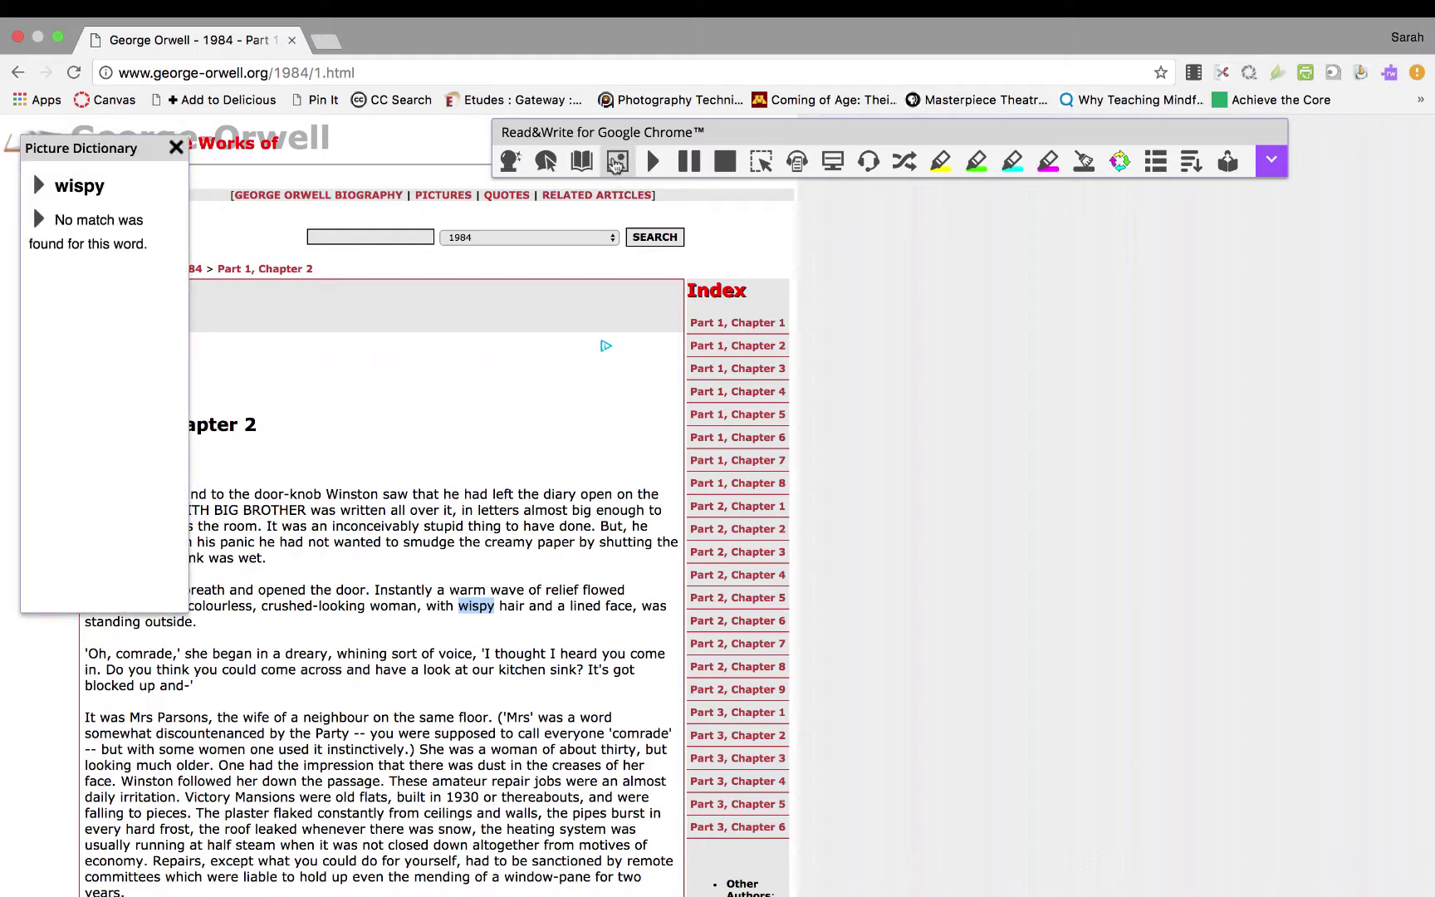
click(176, 147)
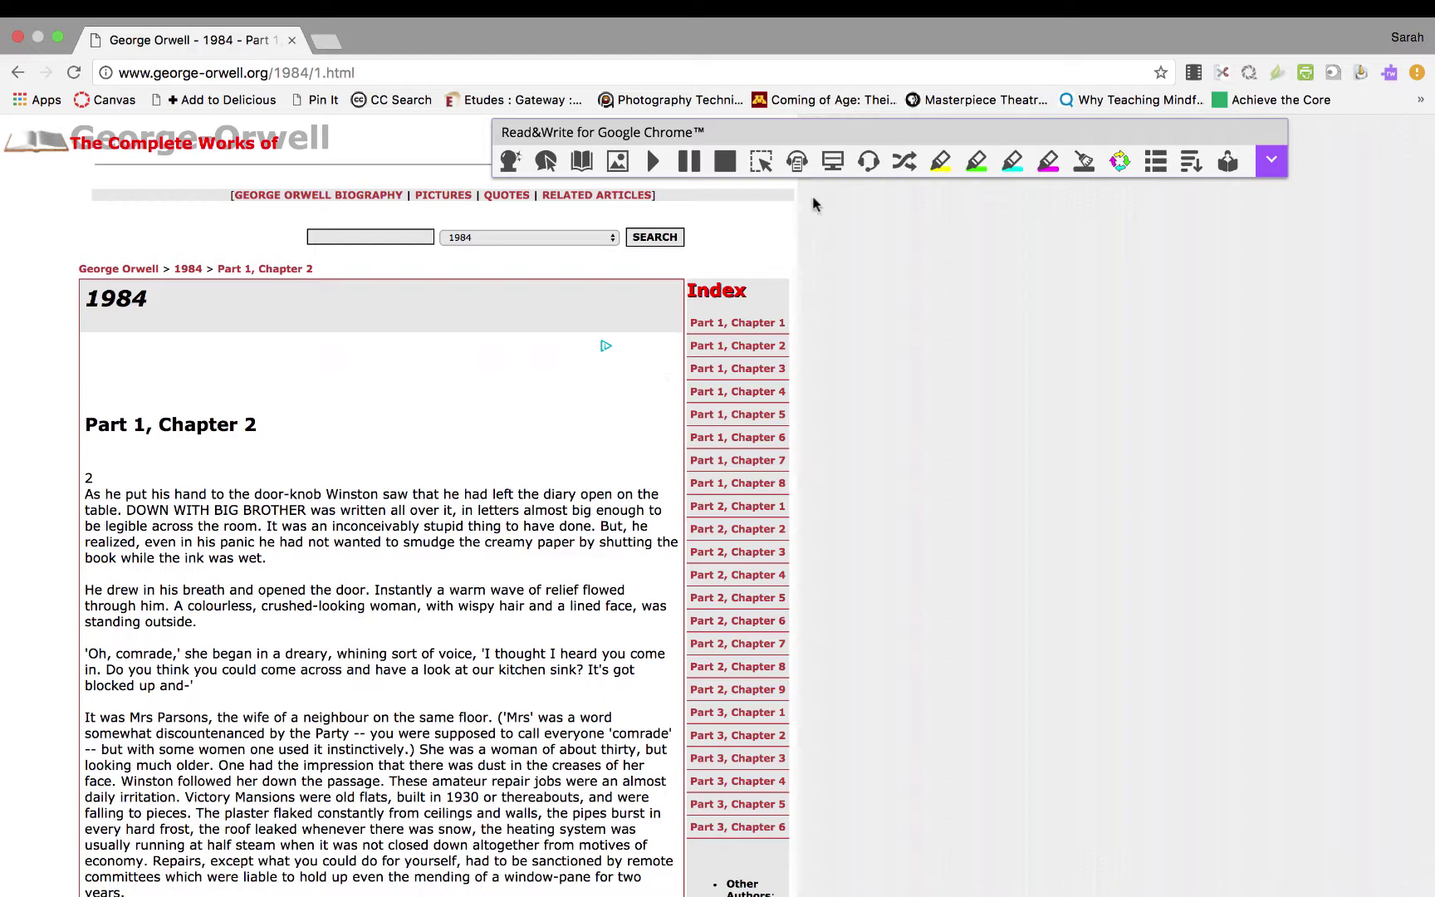
click(834, 162)
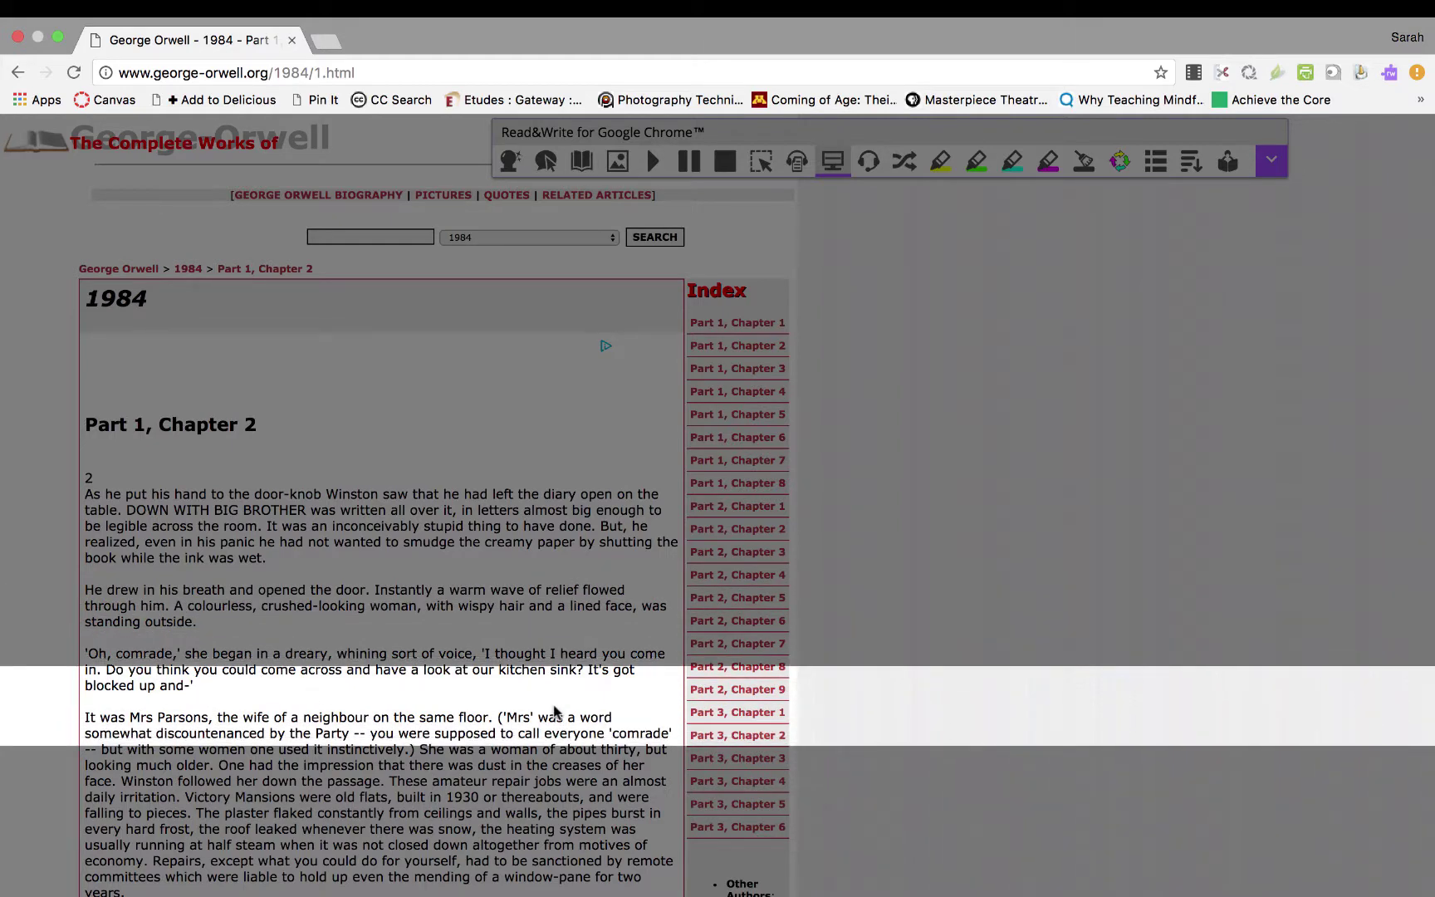
click(832, 160)
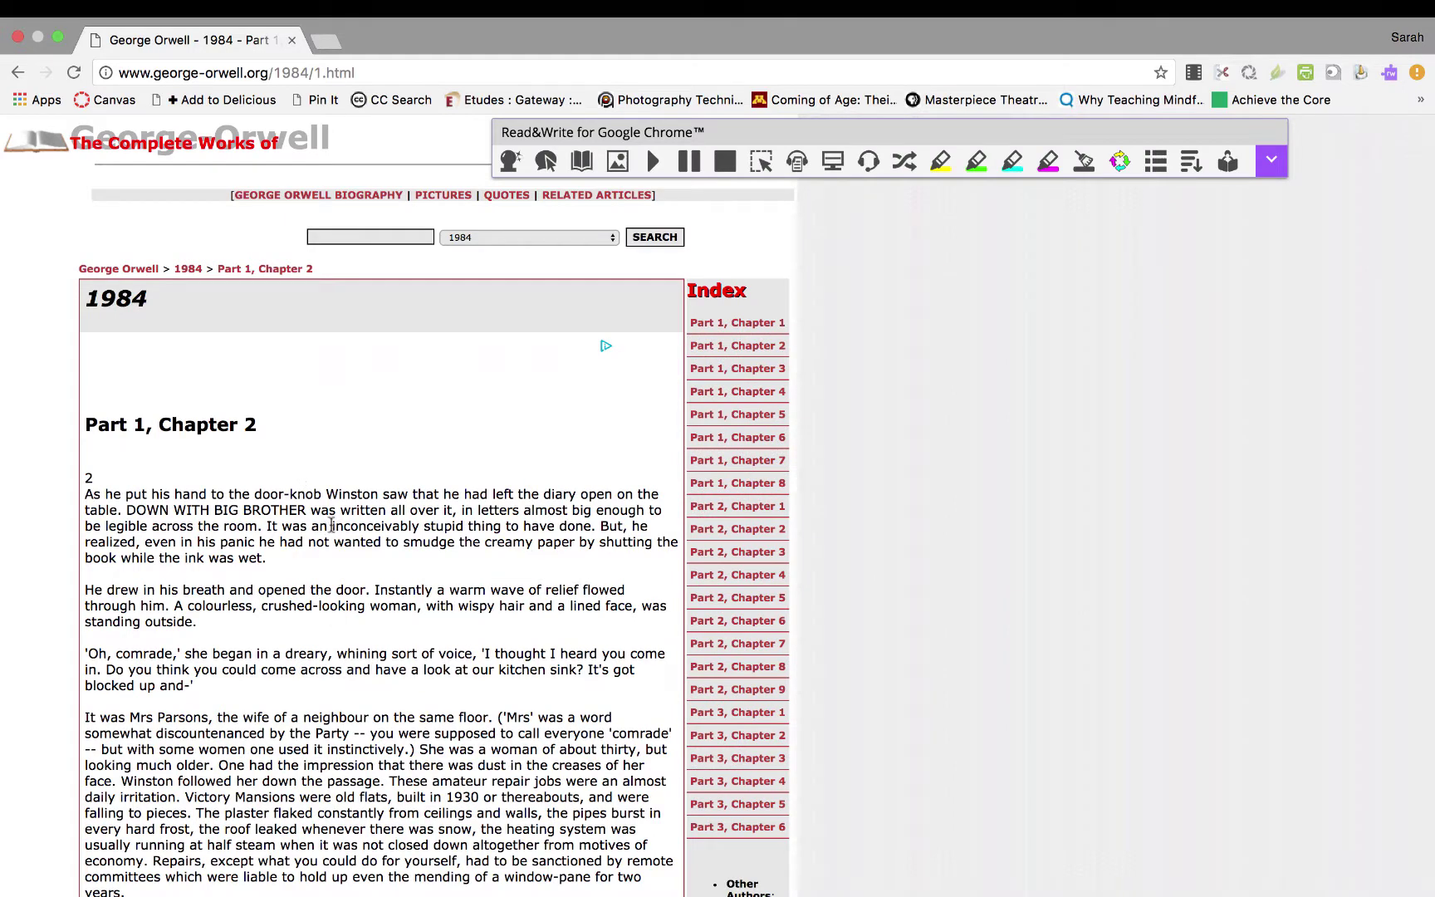
drag(331, 526, 421, 522)
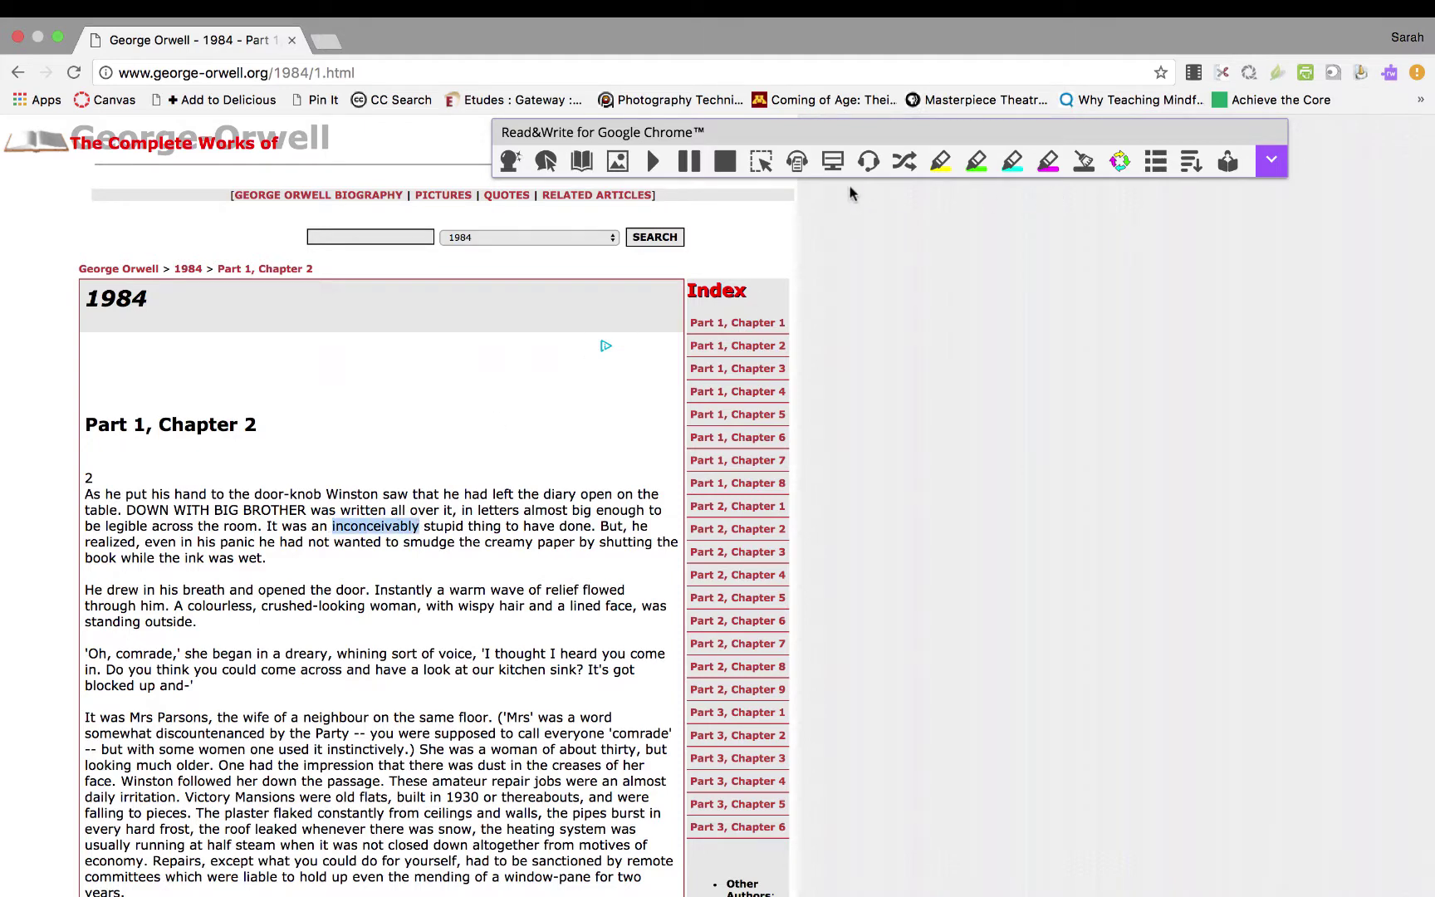
Translate 'inconceivably' to 'inconcebiblemente', then set the Speech options' translation language to Español.
click(905, 162)
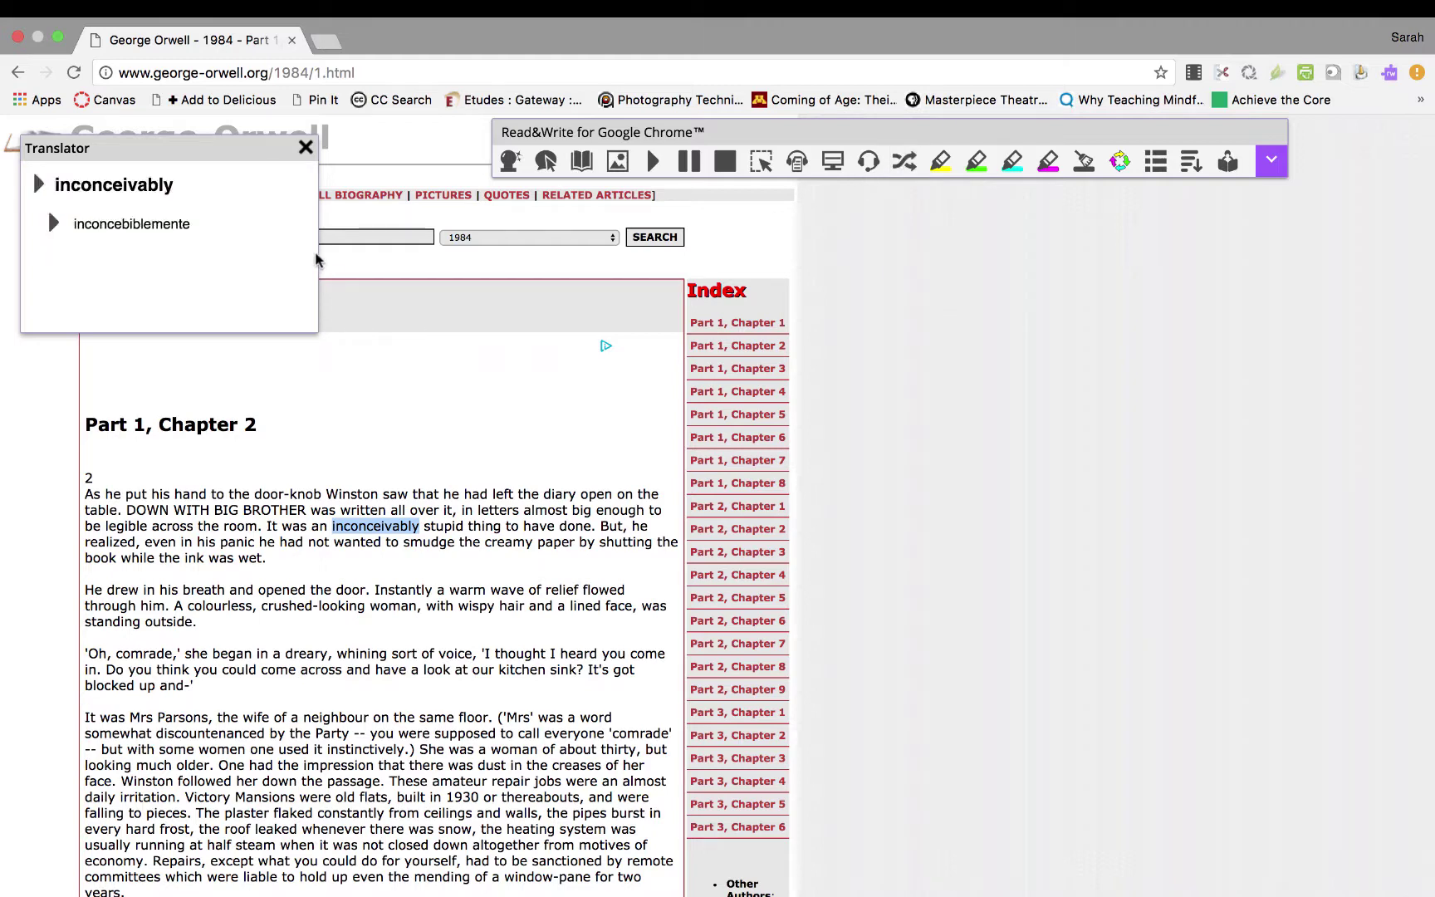
click(306, 148)
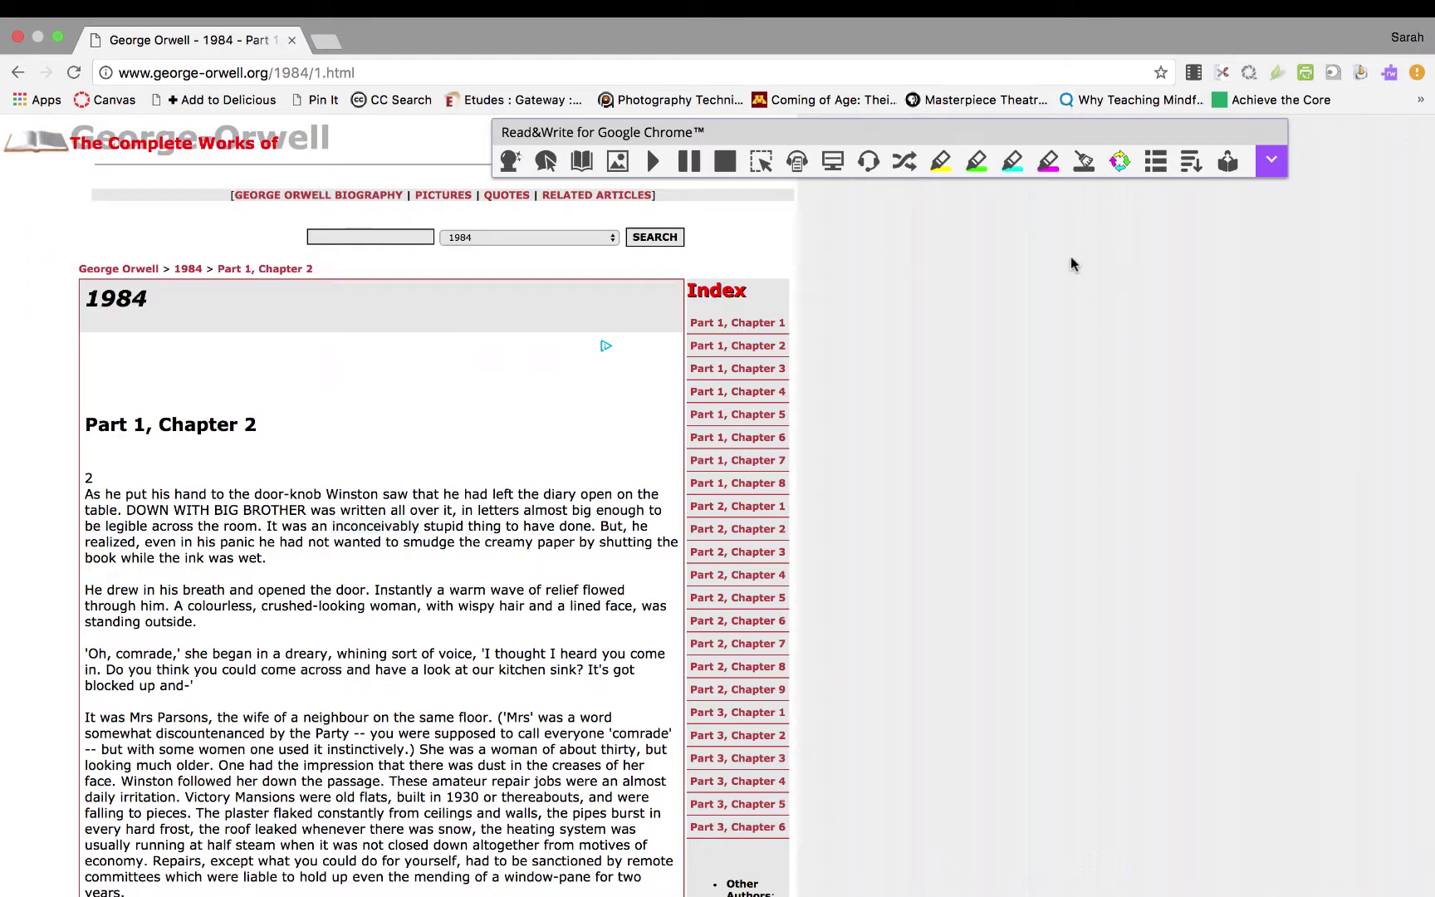
click(1269, 166)
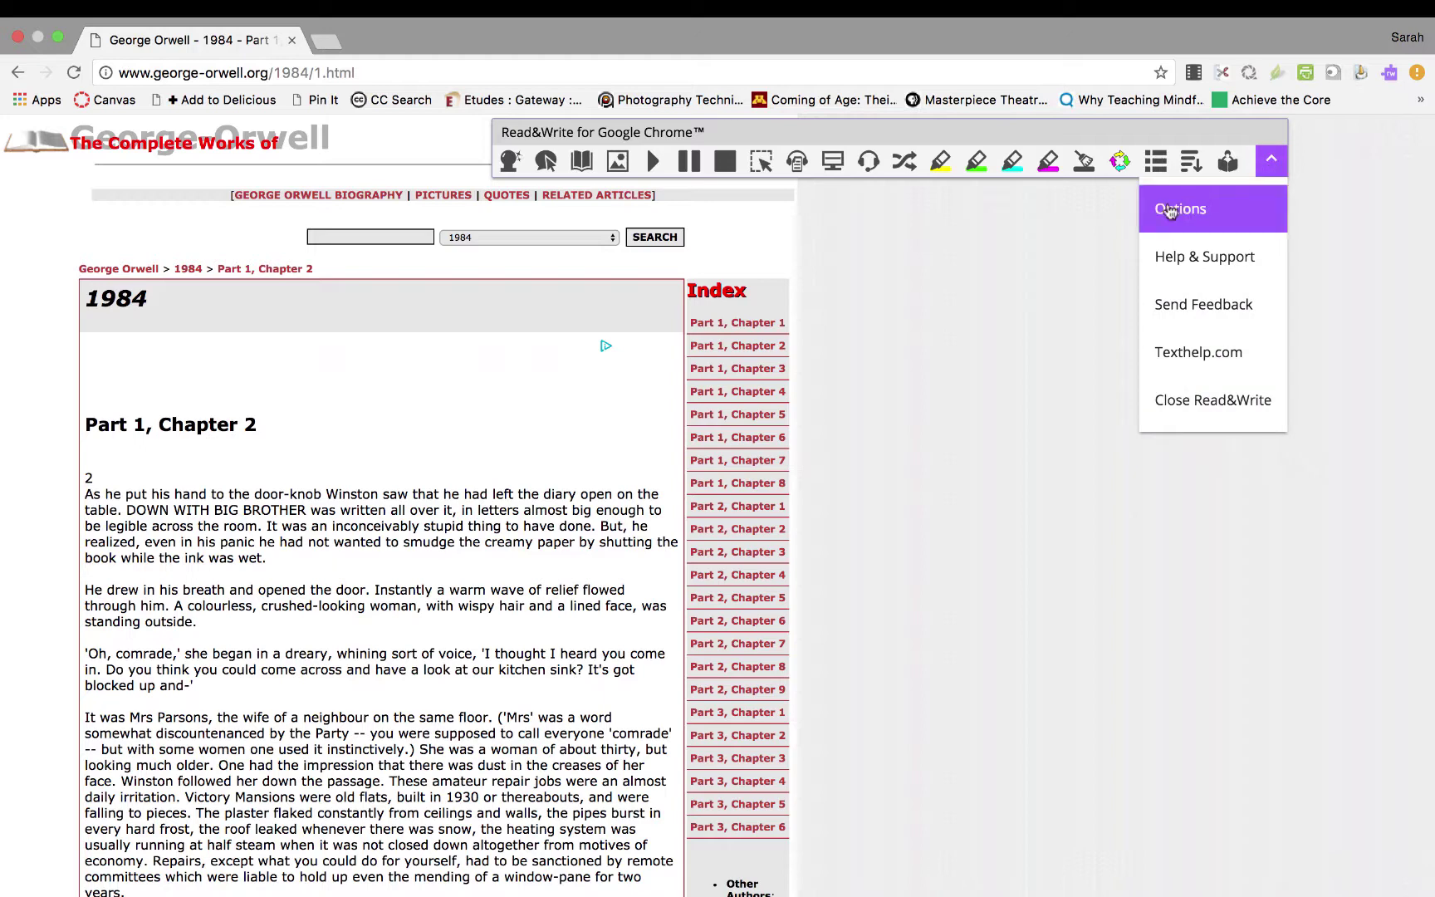
click(1169, 213)
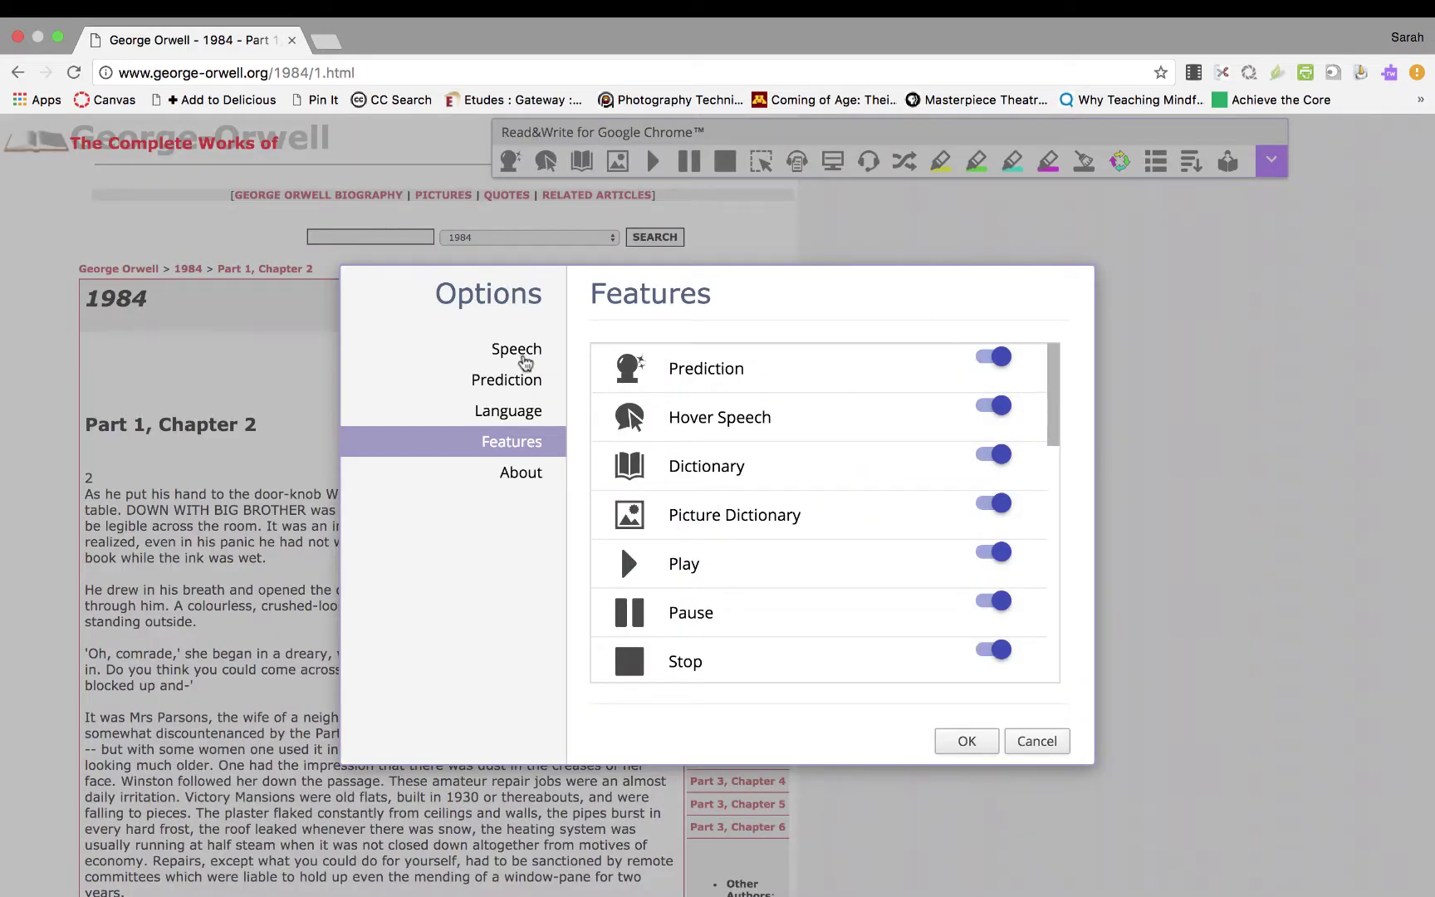
click(516, 350)
click(514, 413)
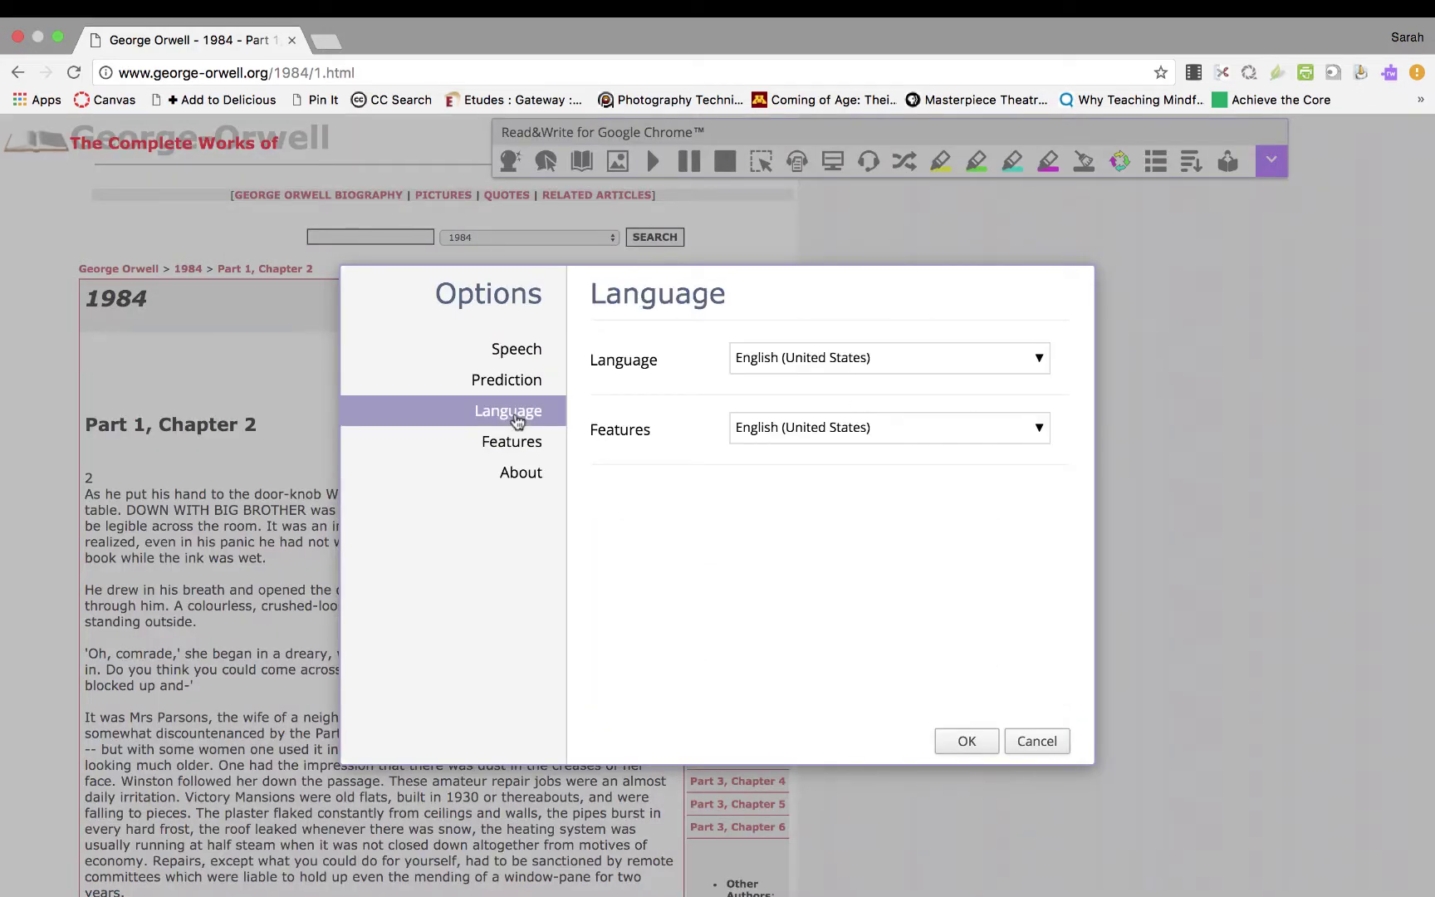
click(515, 353)
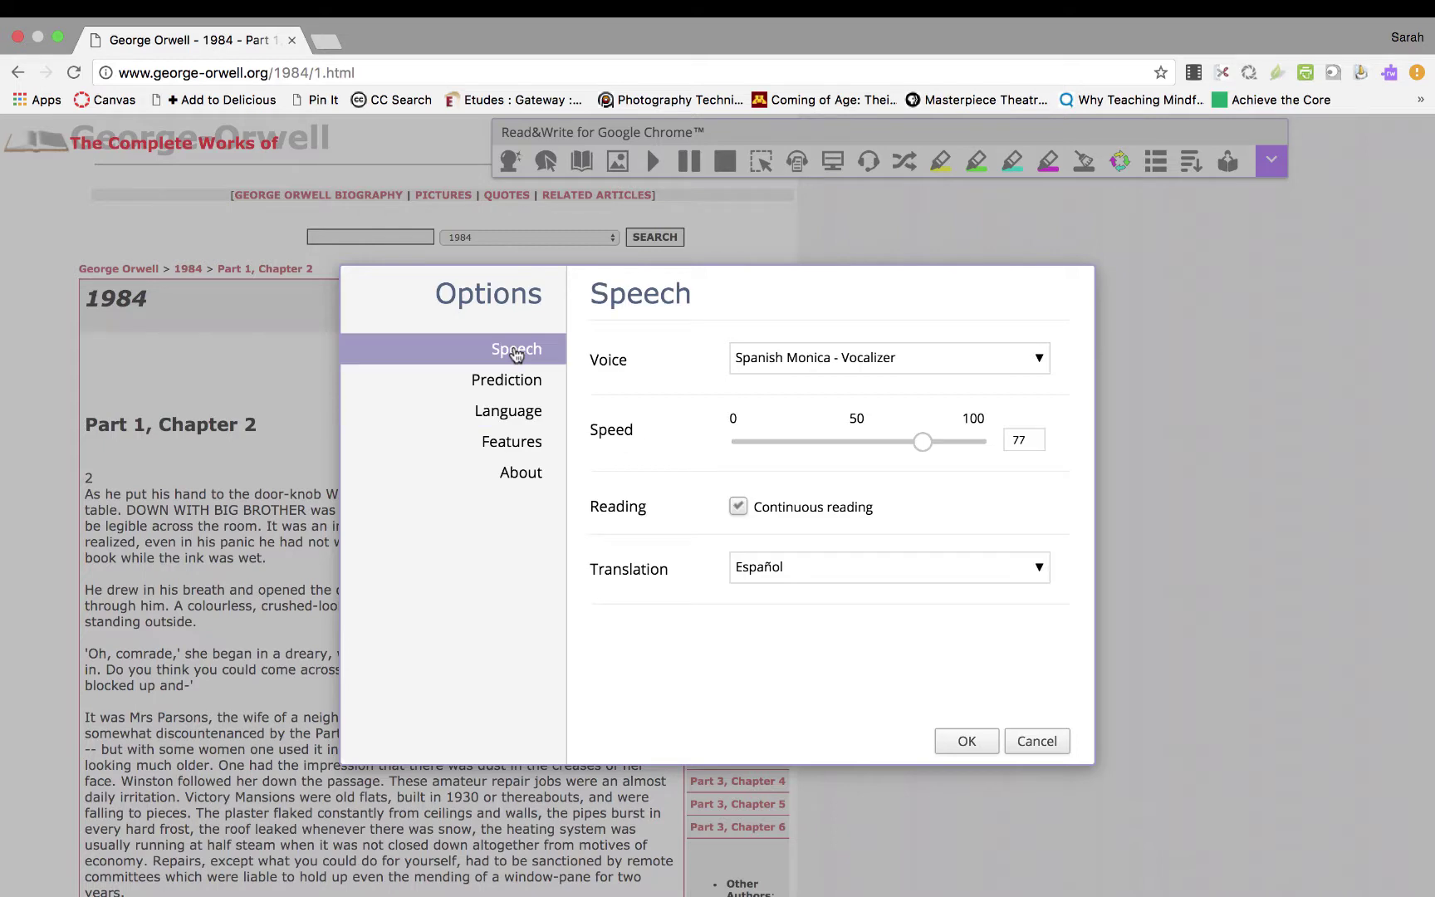
click(745, 566)
click(783, 653)
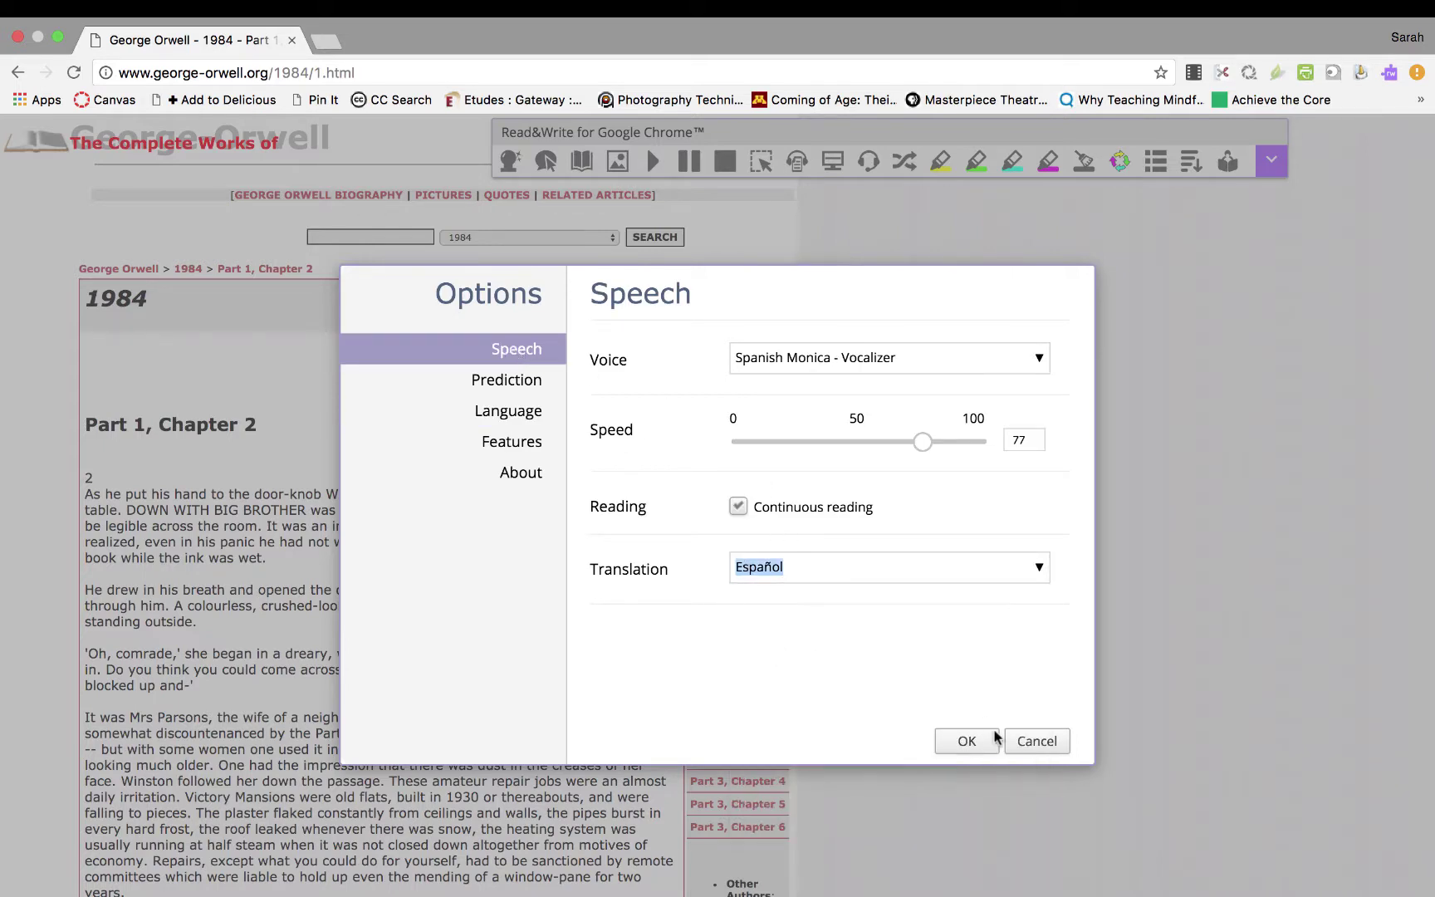
click(965, 741)
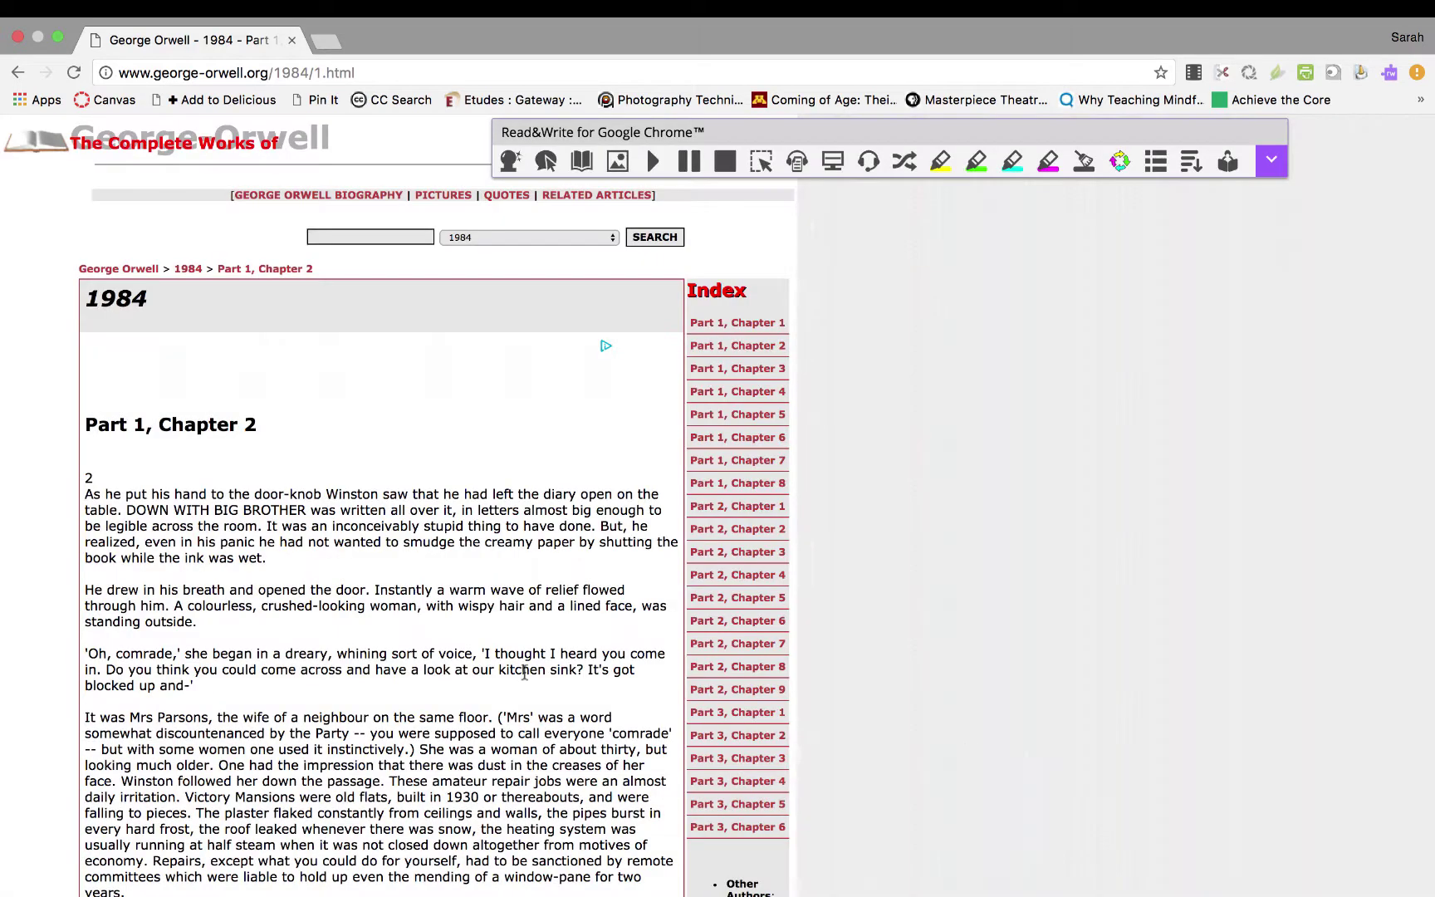
double_click(191, 560)
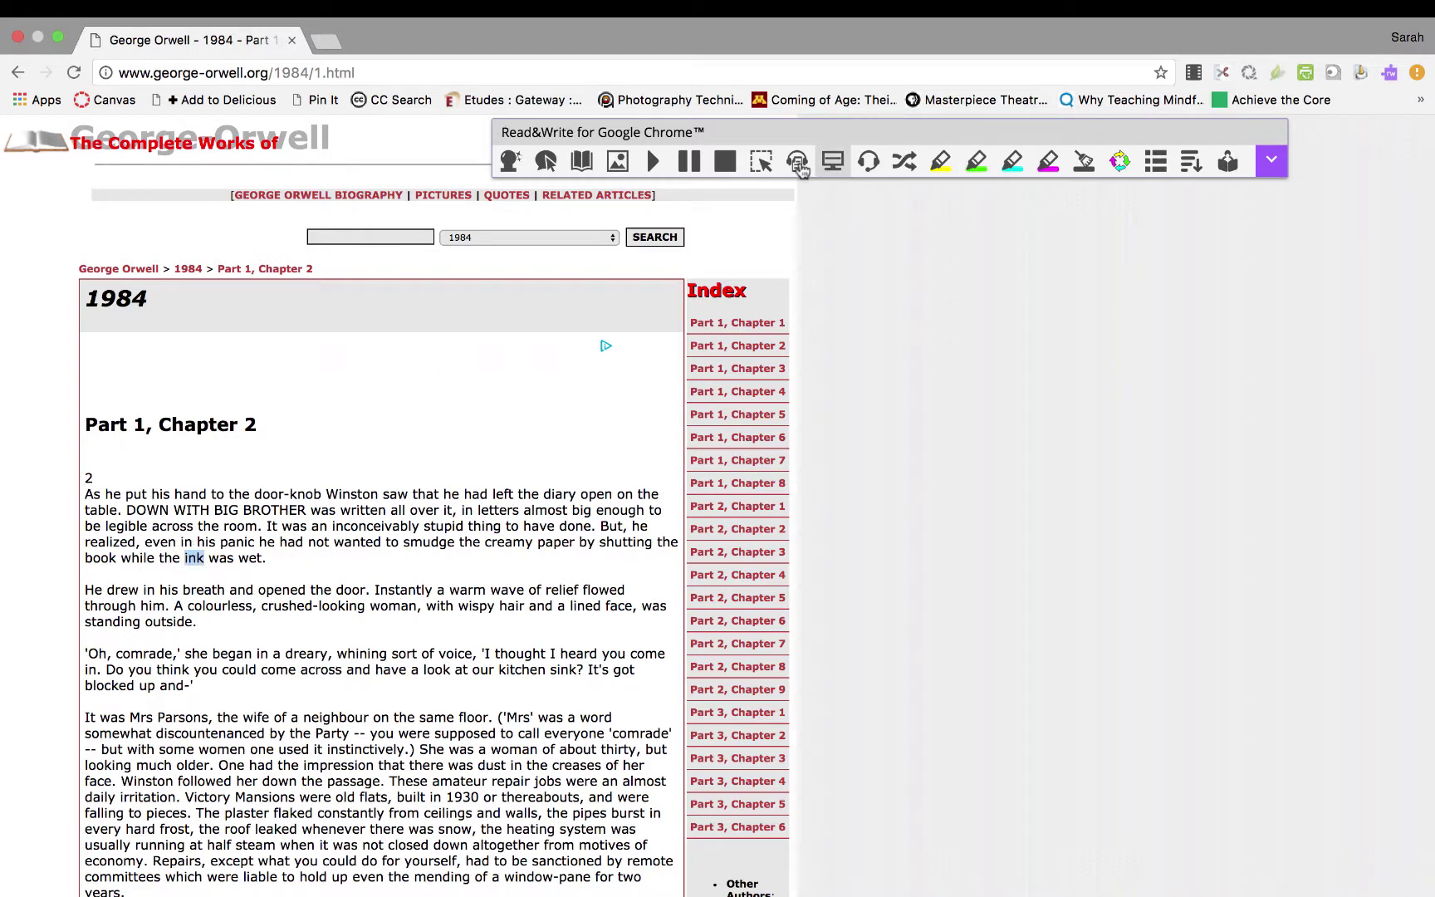
click(906, 163)
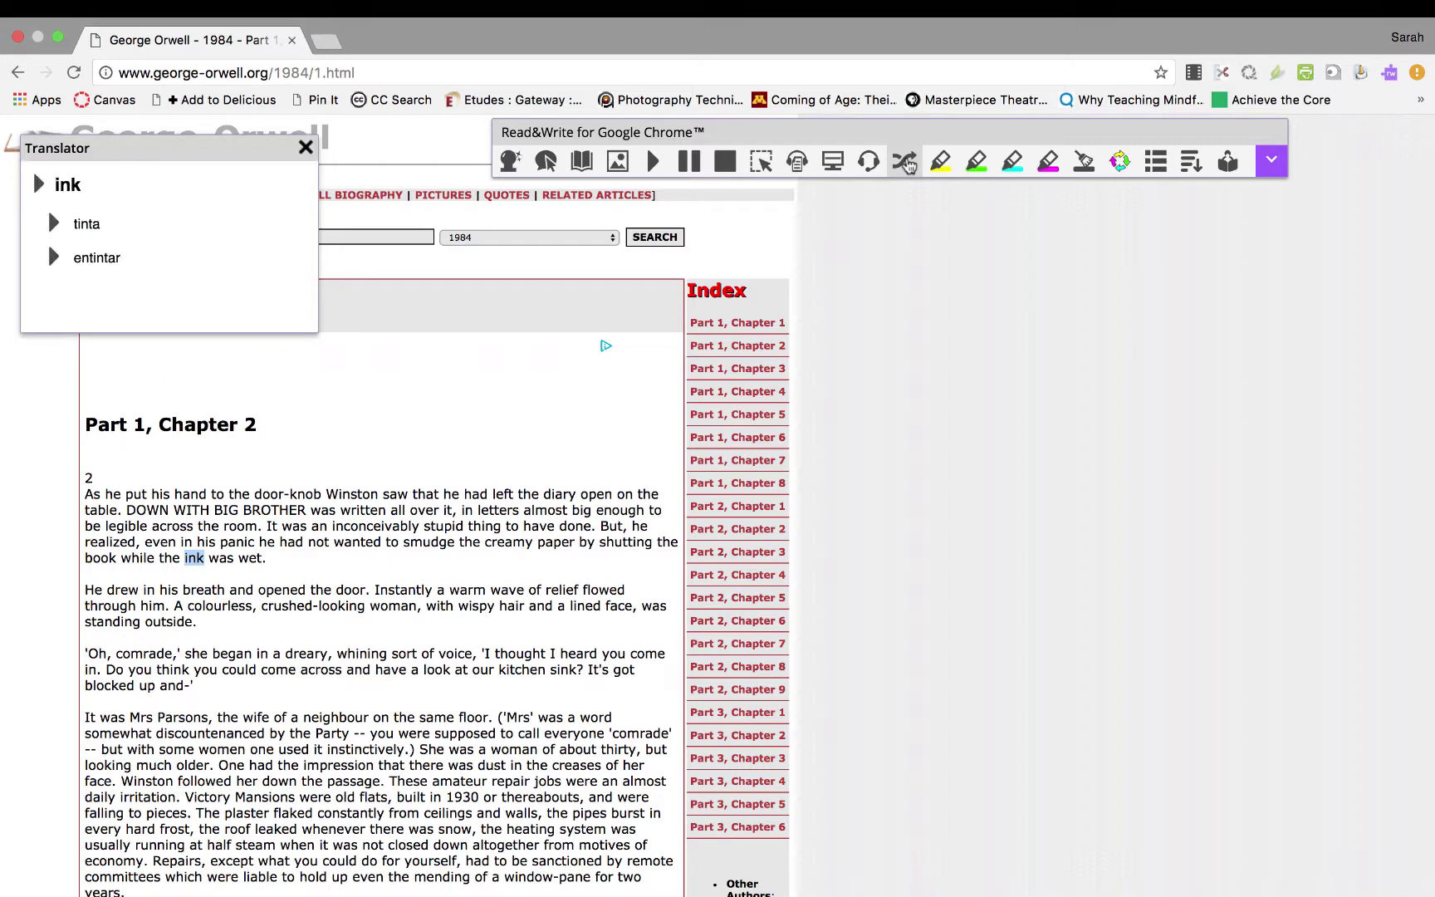
click(305, 149)
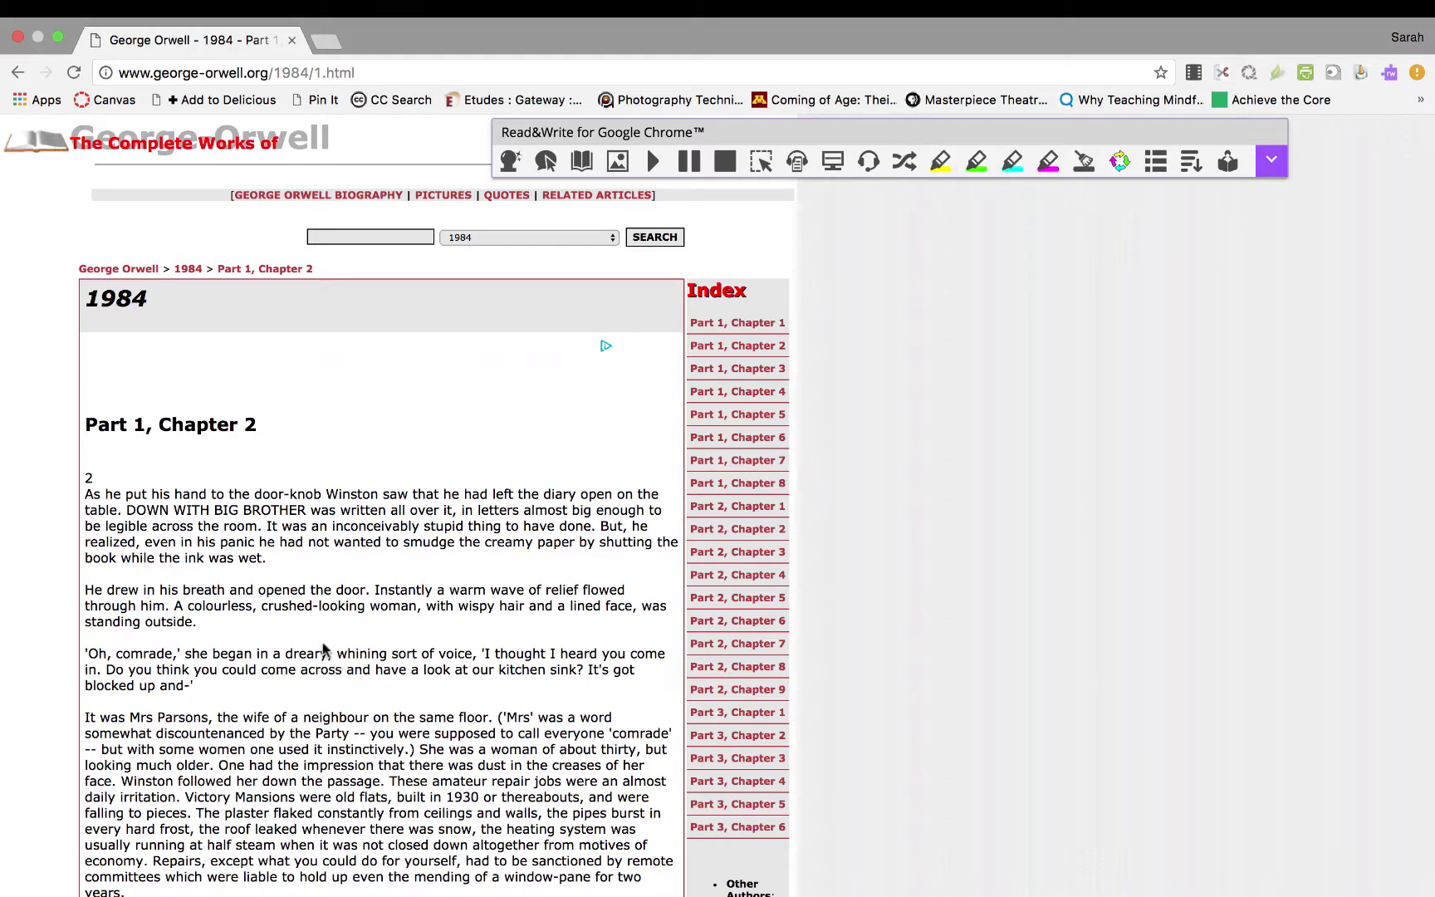
Highlight 'He drew in his breath and opened the door' in yellow.
scroll(325, 650, down, 2)
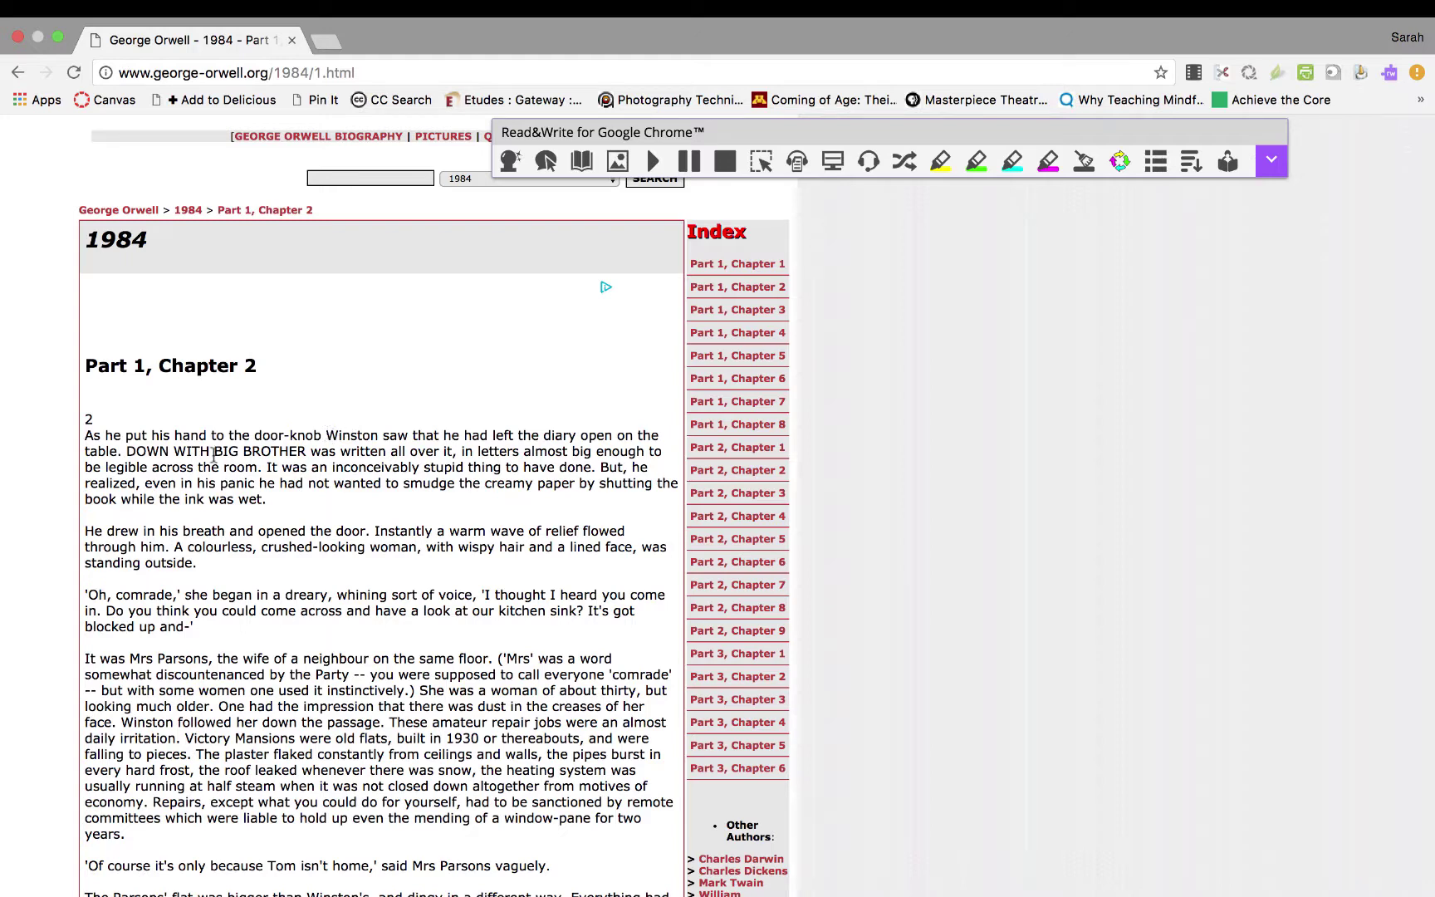
scroll(266, 510, down, 3)
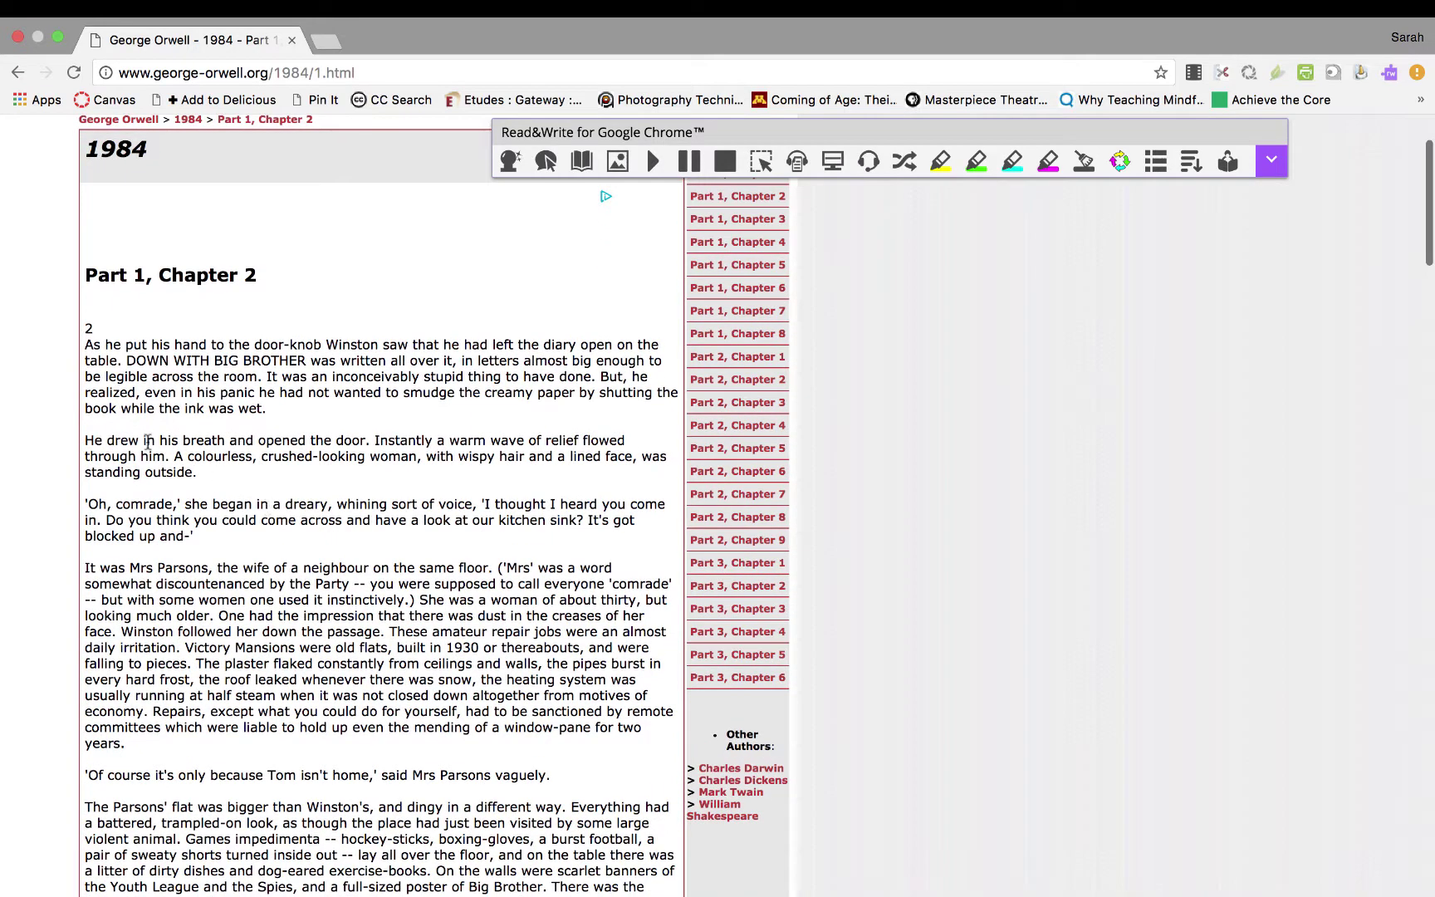
drag(84, 440, 365, 440)
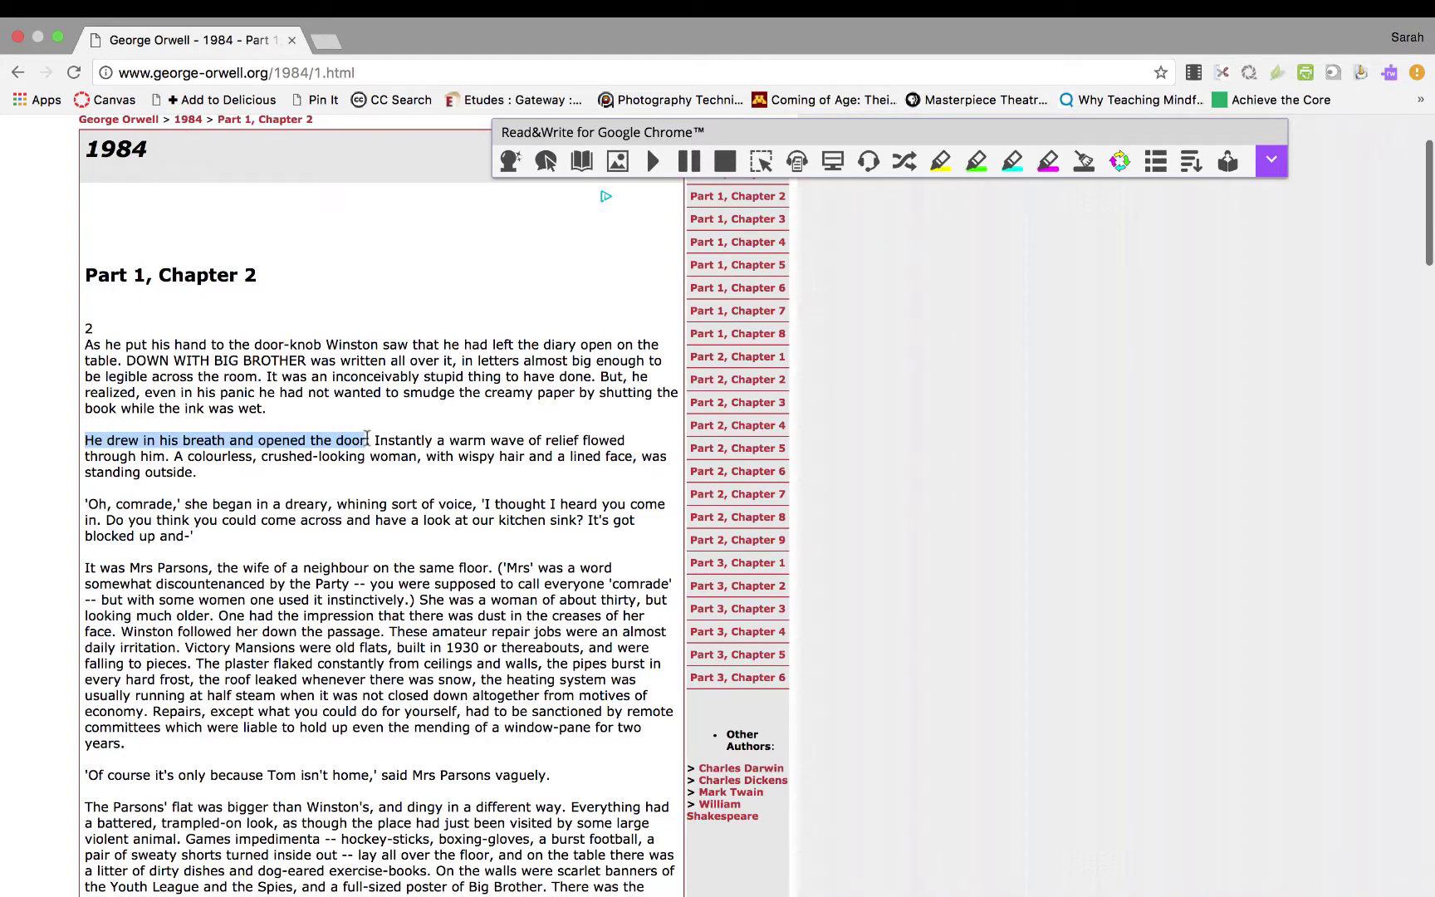
click(940, 160)
Highlight in green the sentences about the woman of thirty, the Parsons' flat, and her broken-off sentences.
scroll(364, 690, down, 2)
scroll(364, 690, down, 3)
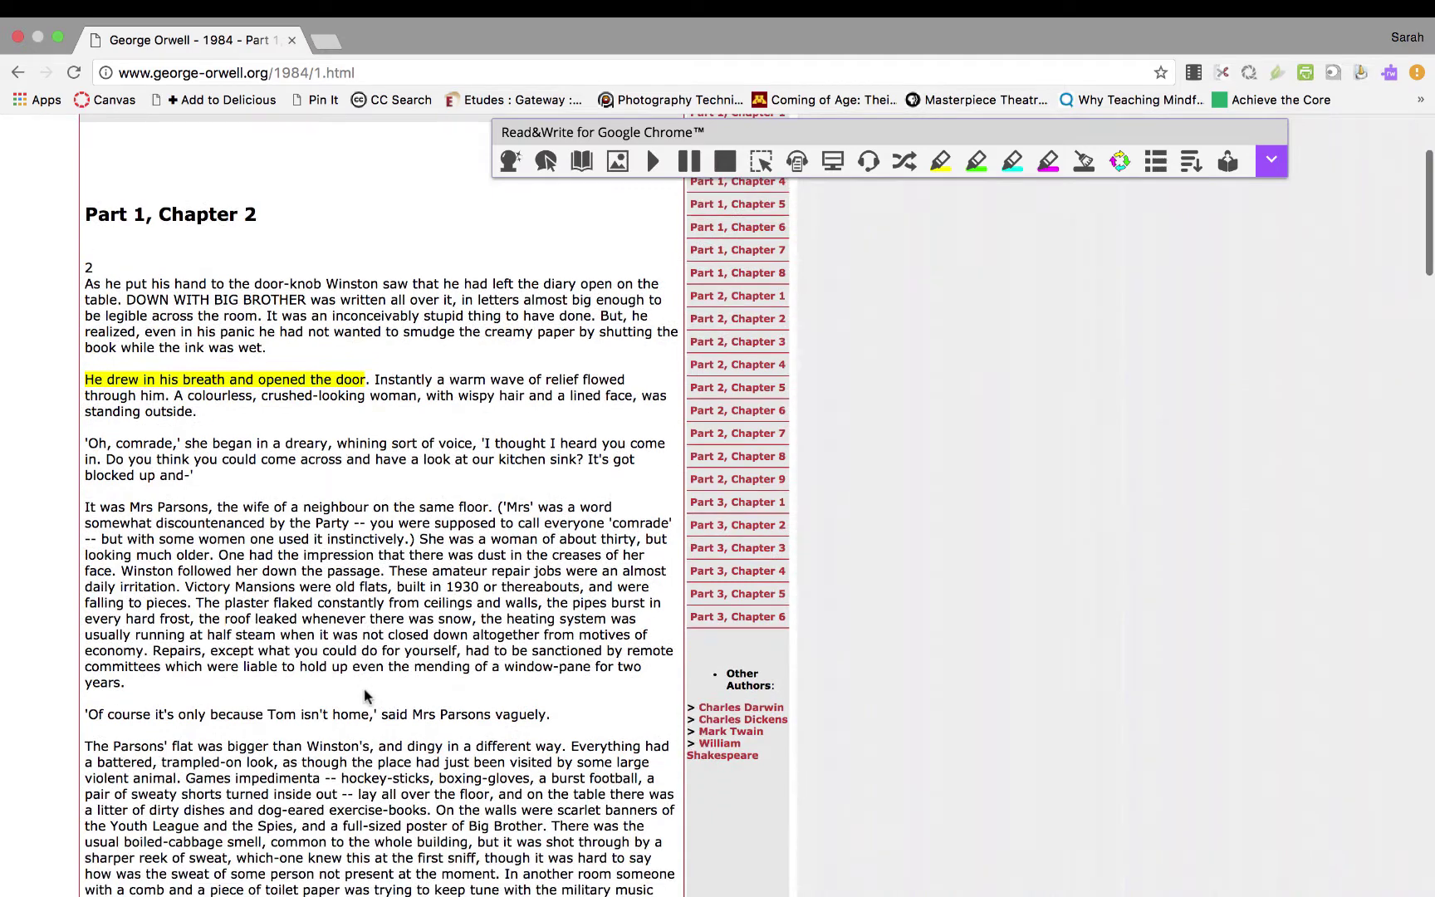
scroll(382, 585, down, 4)
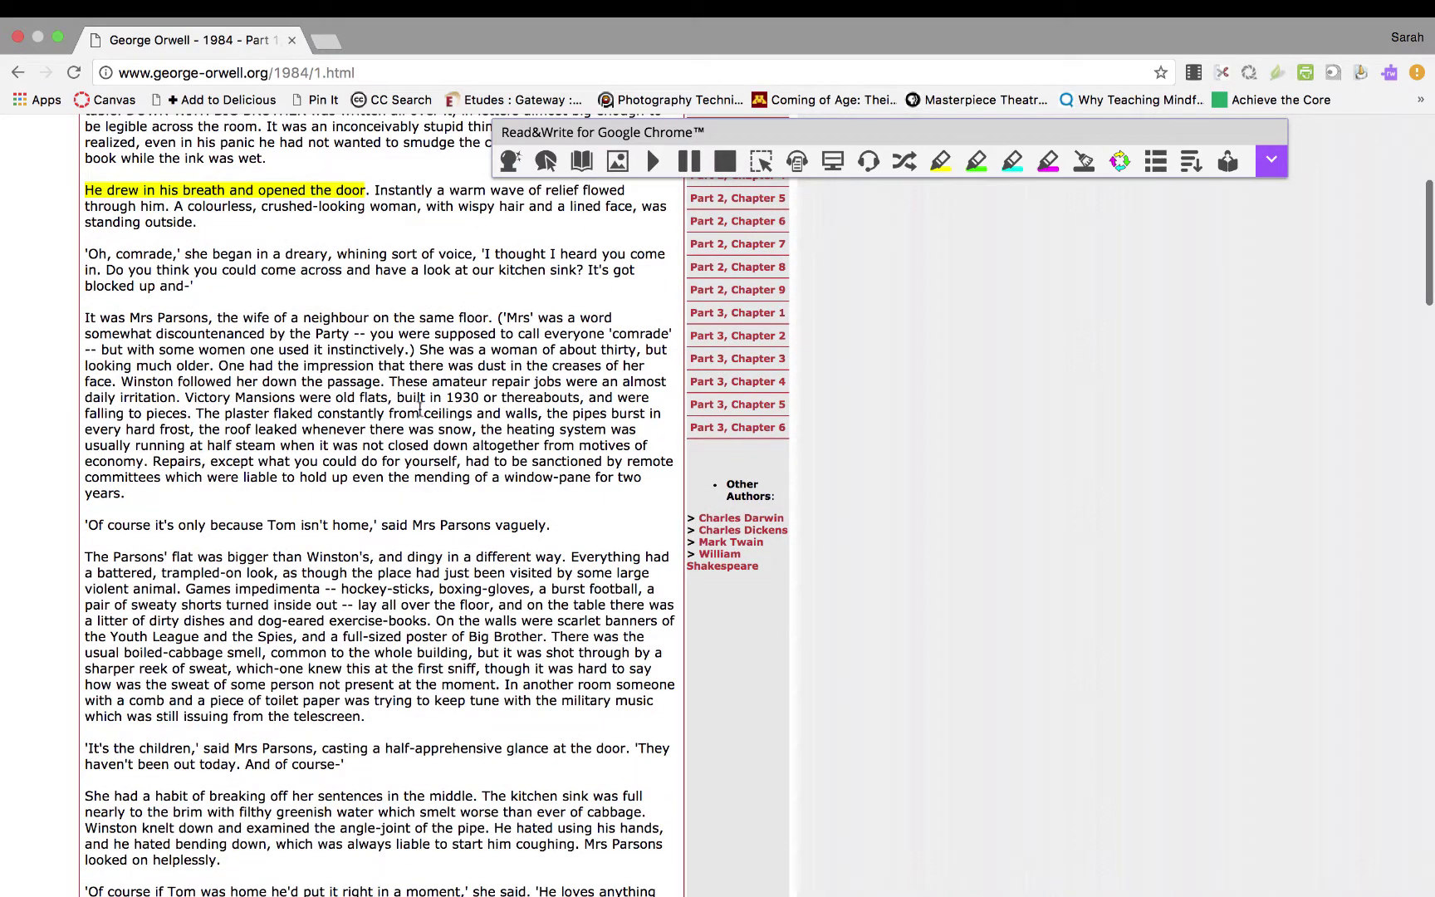
drag(421, 348, 209, 366)
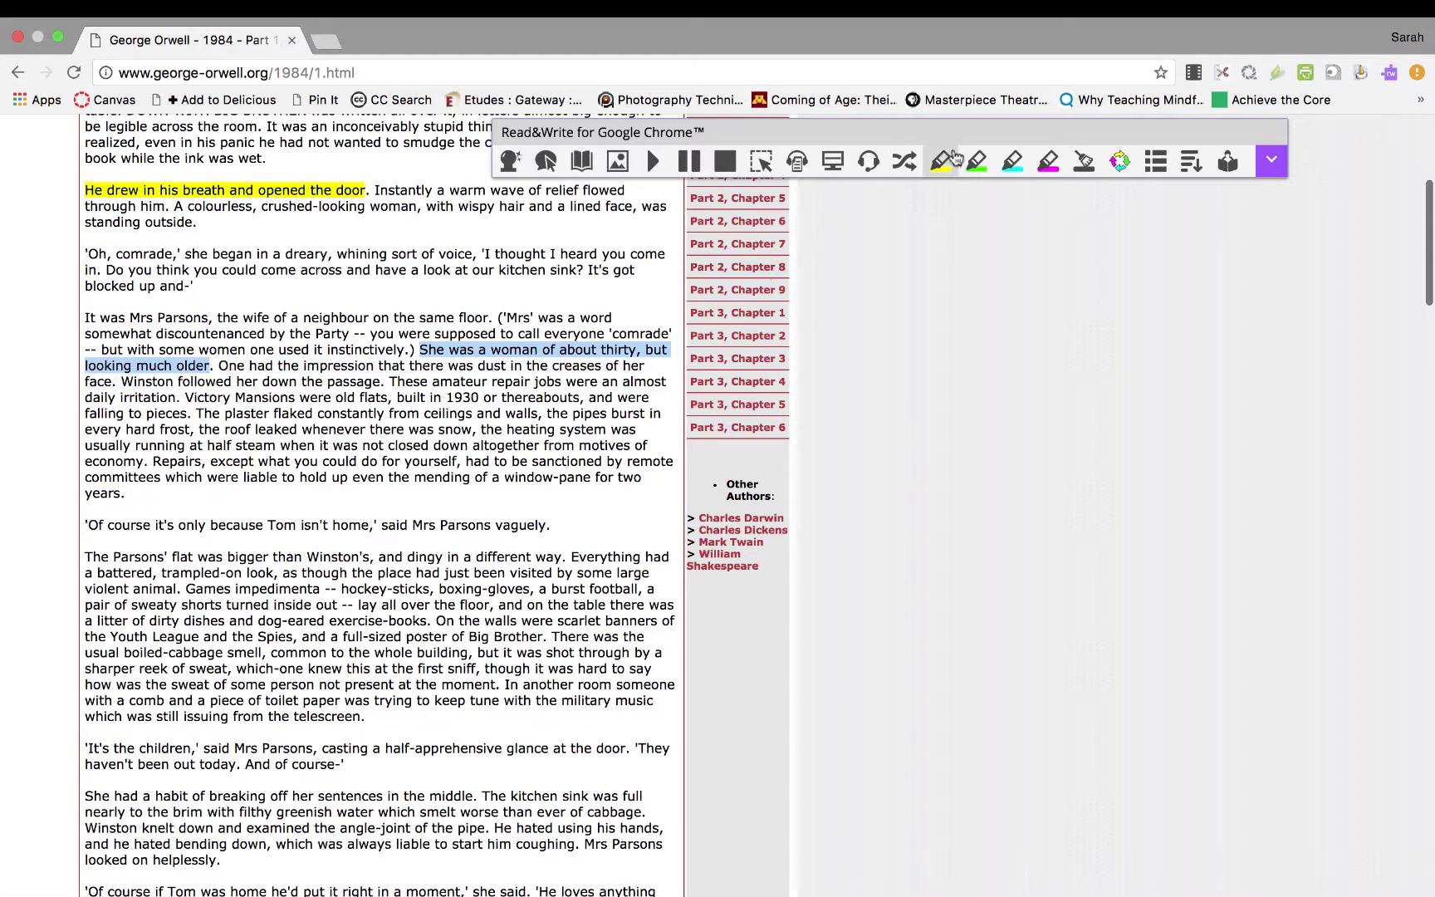
click(977, 160)
scroll(367, 581, down, 2)
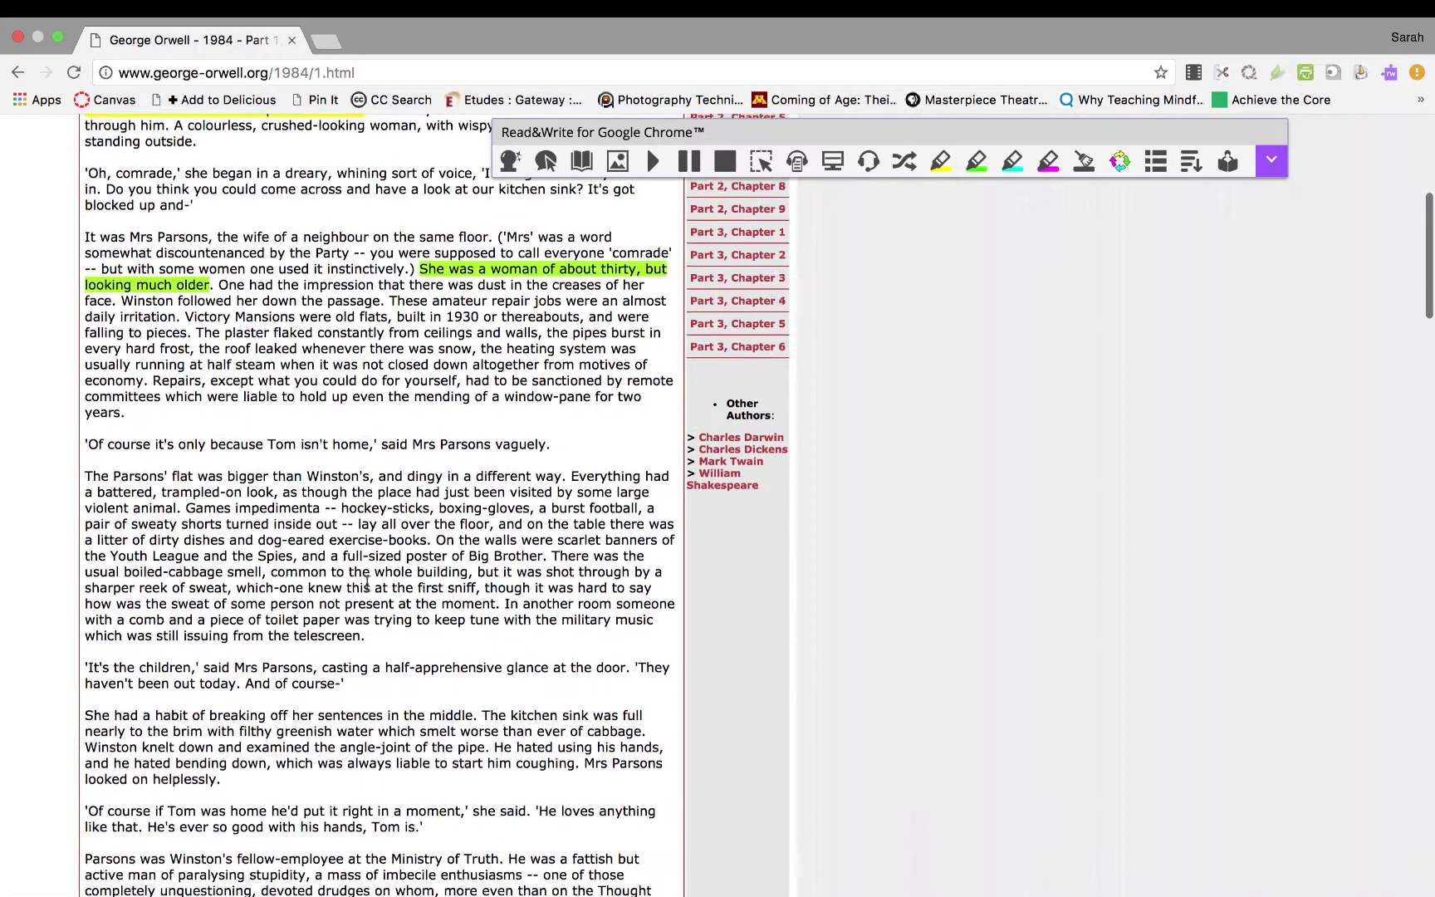
scroll(215, 506, down, 1)
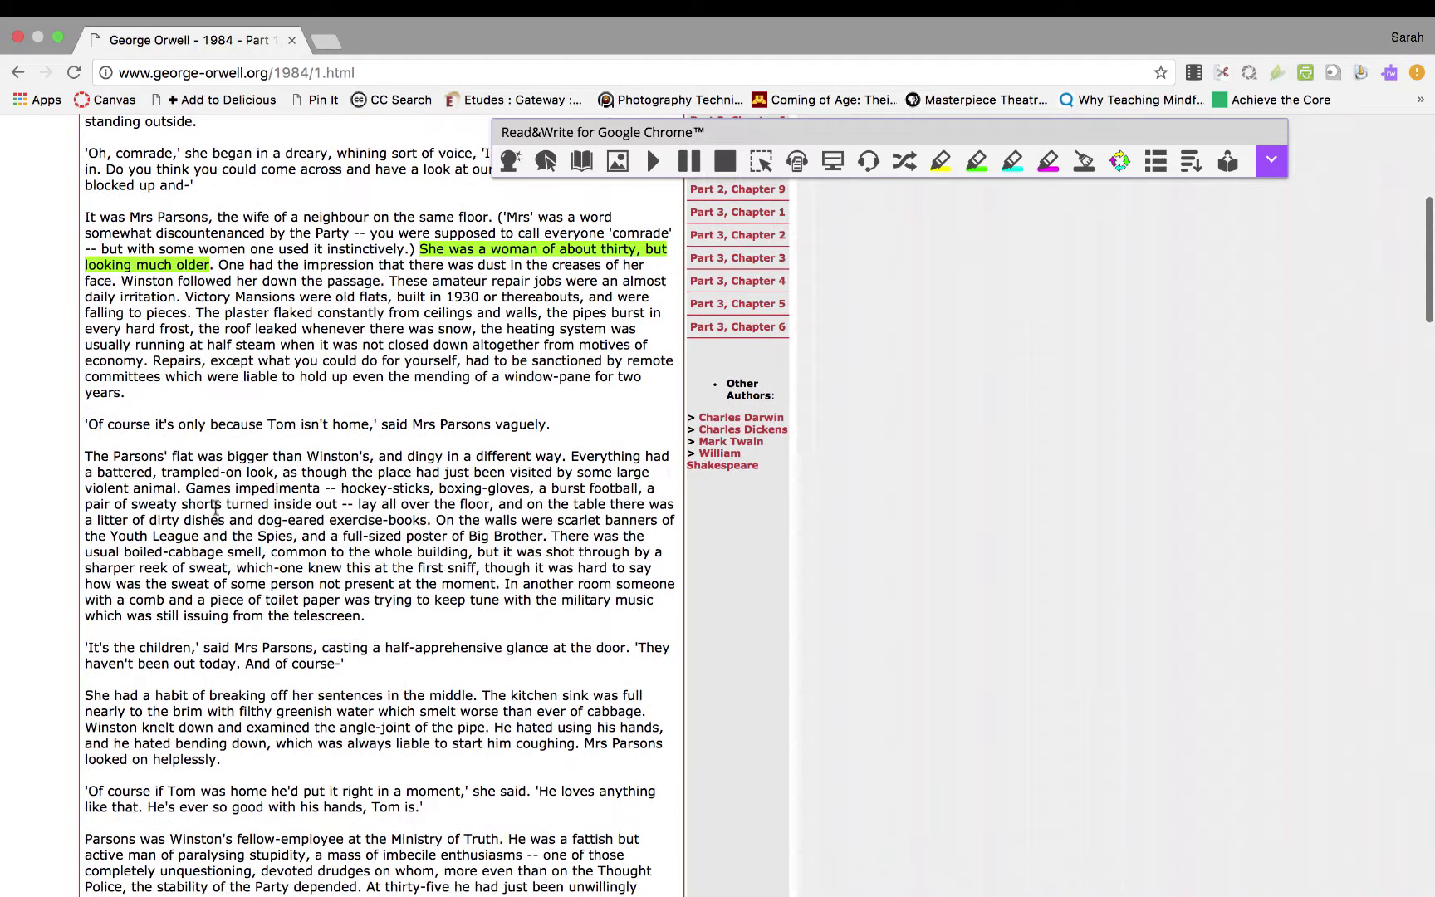
drag(114, 455, 564, 454)
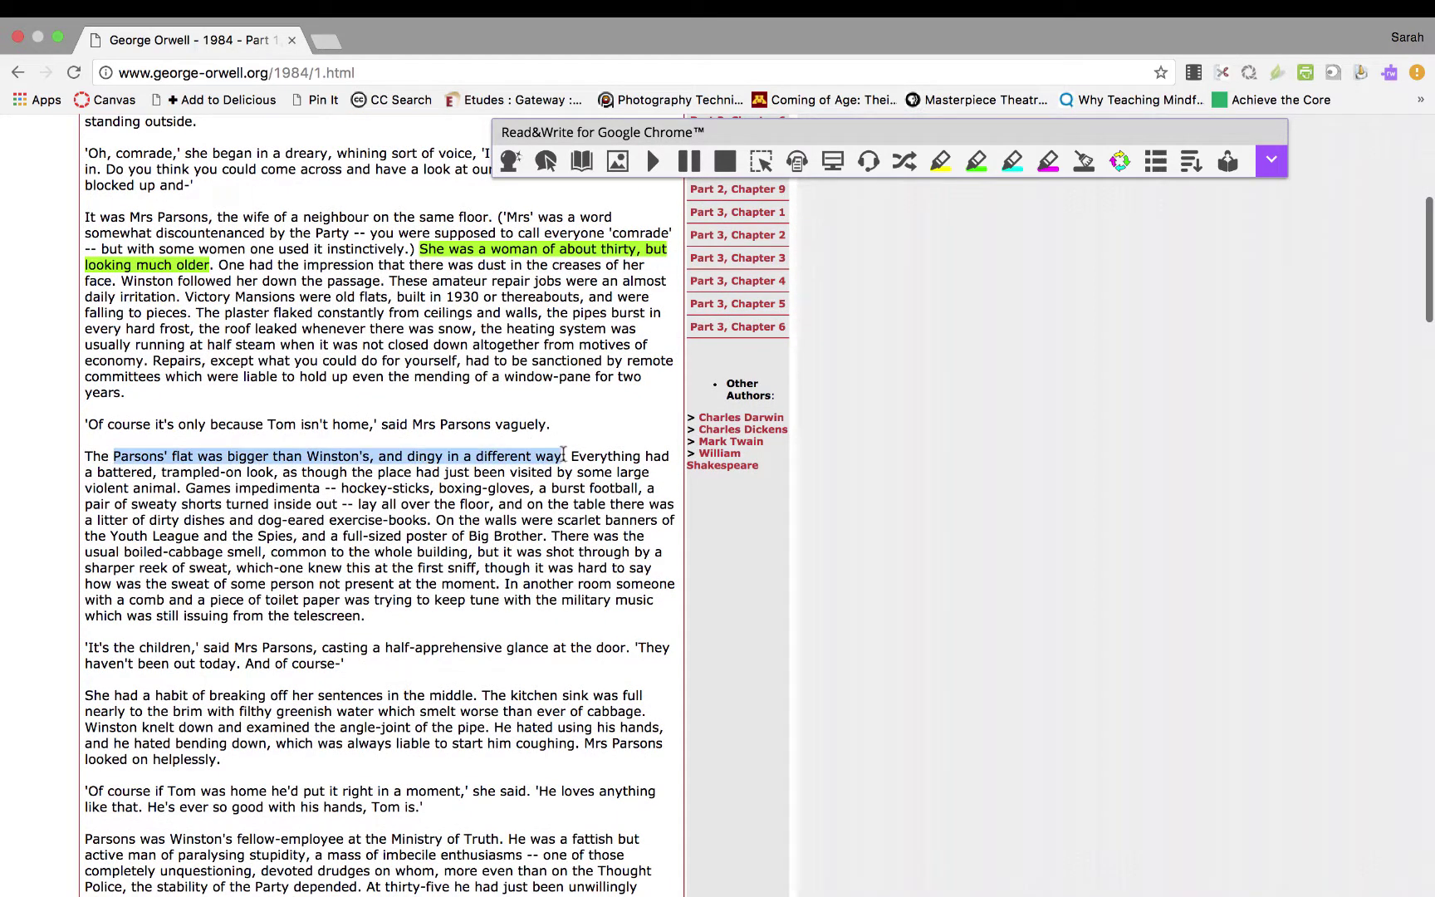
click(976, 160)
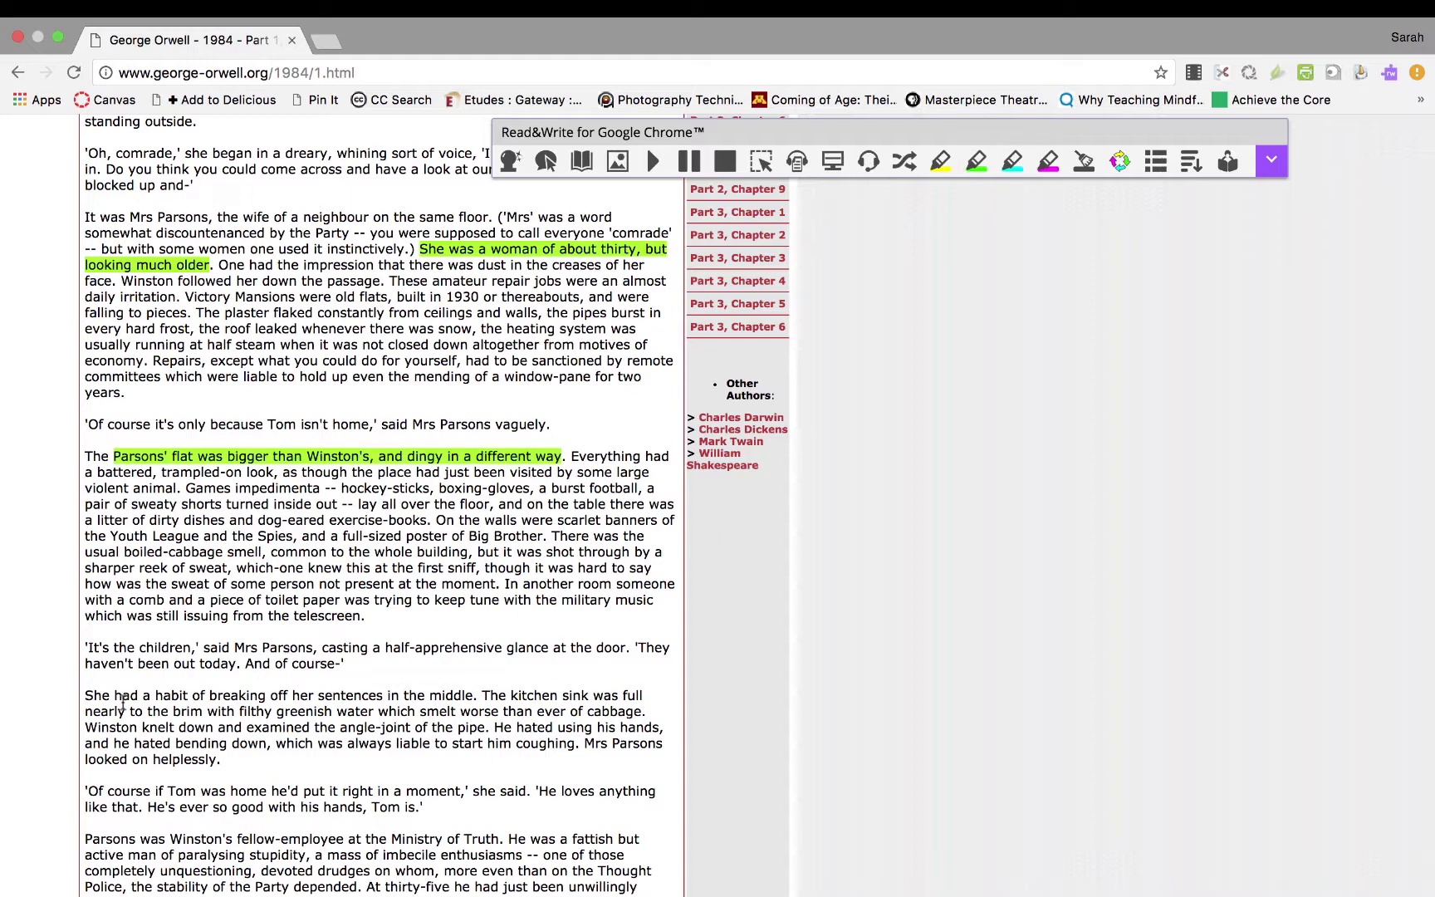
drag(87, 695, 472, 698)
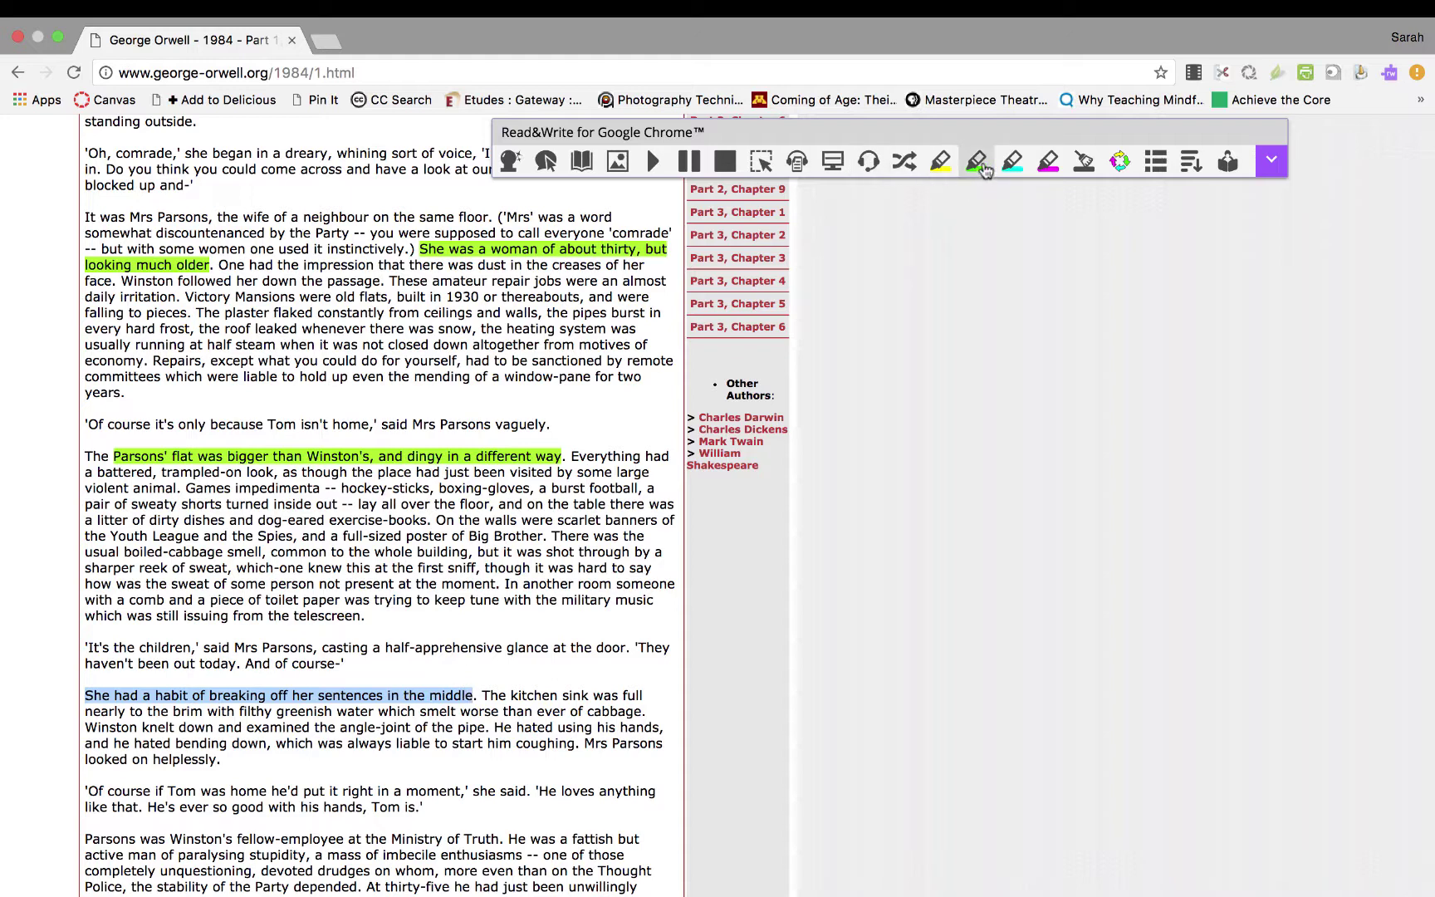
click(977, 160)
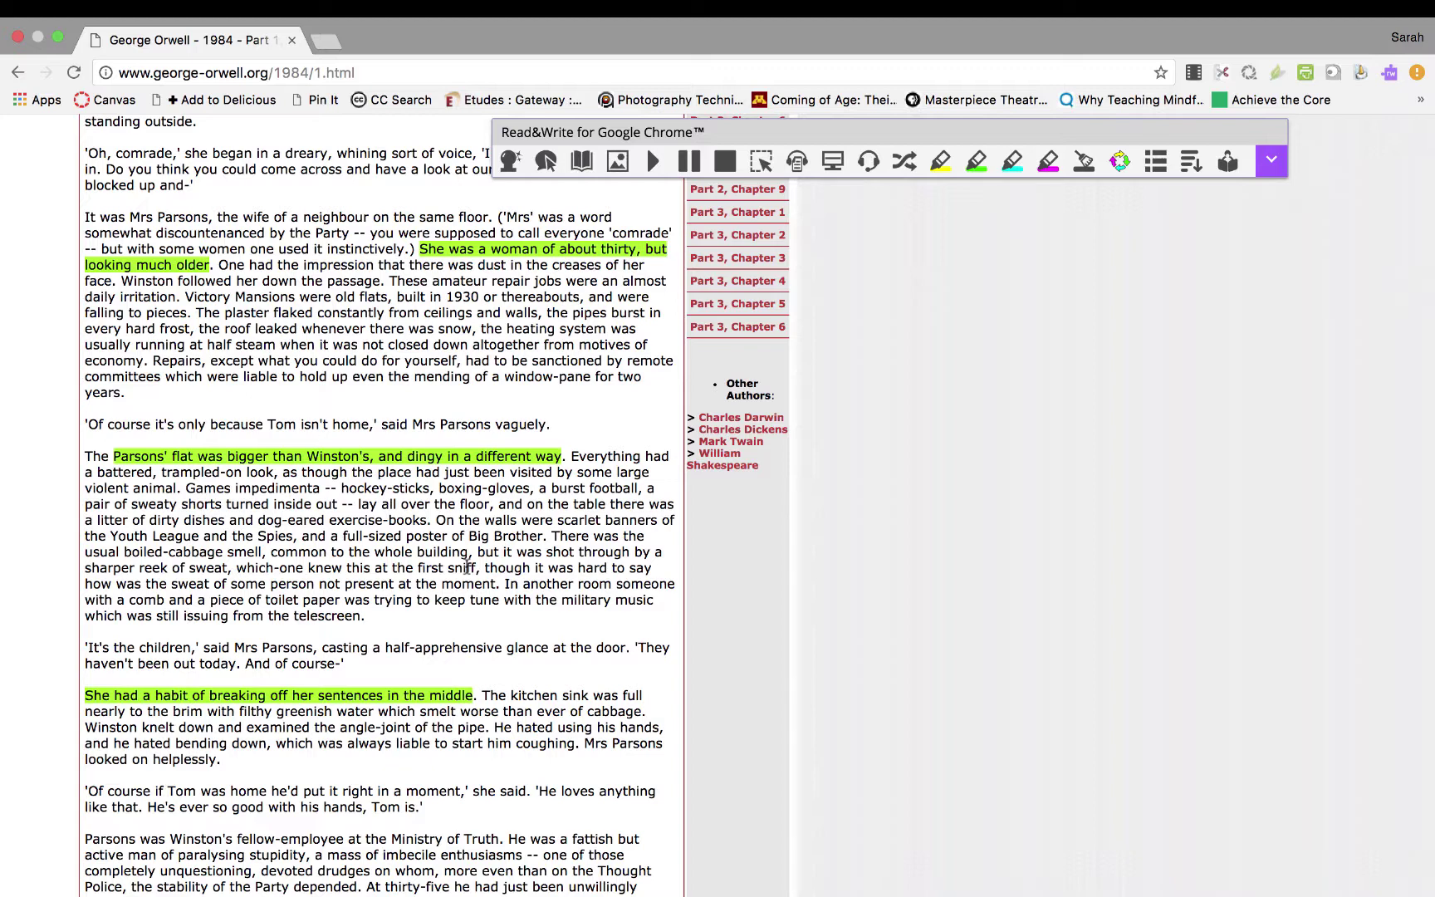
mouse_move(971, 25)
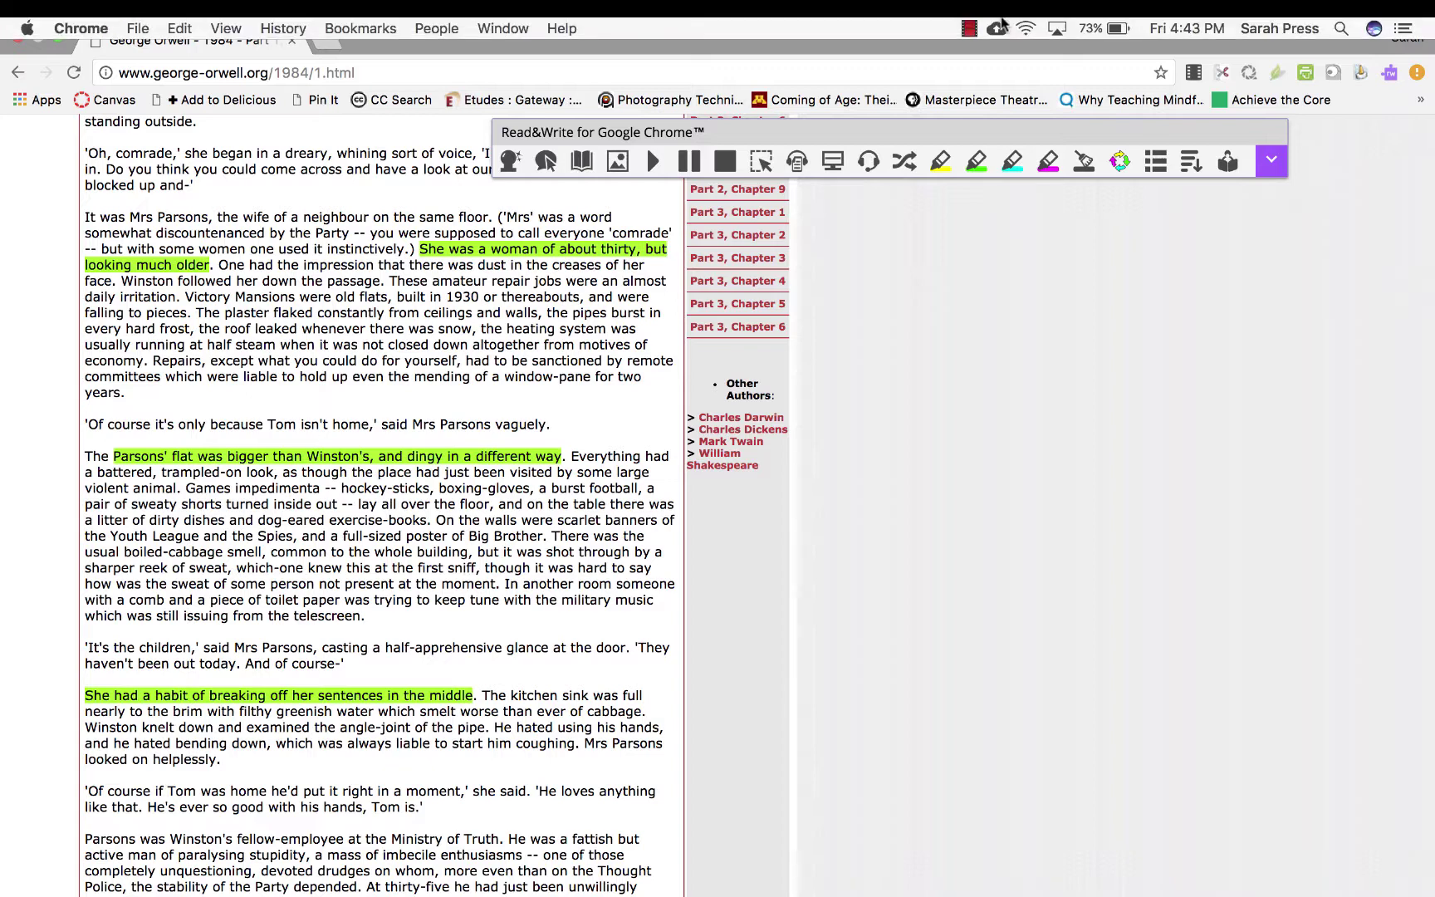